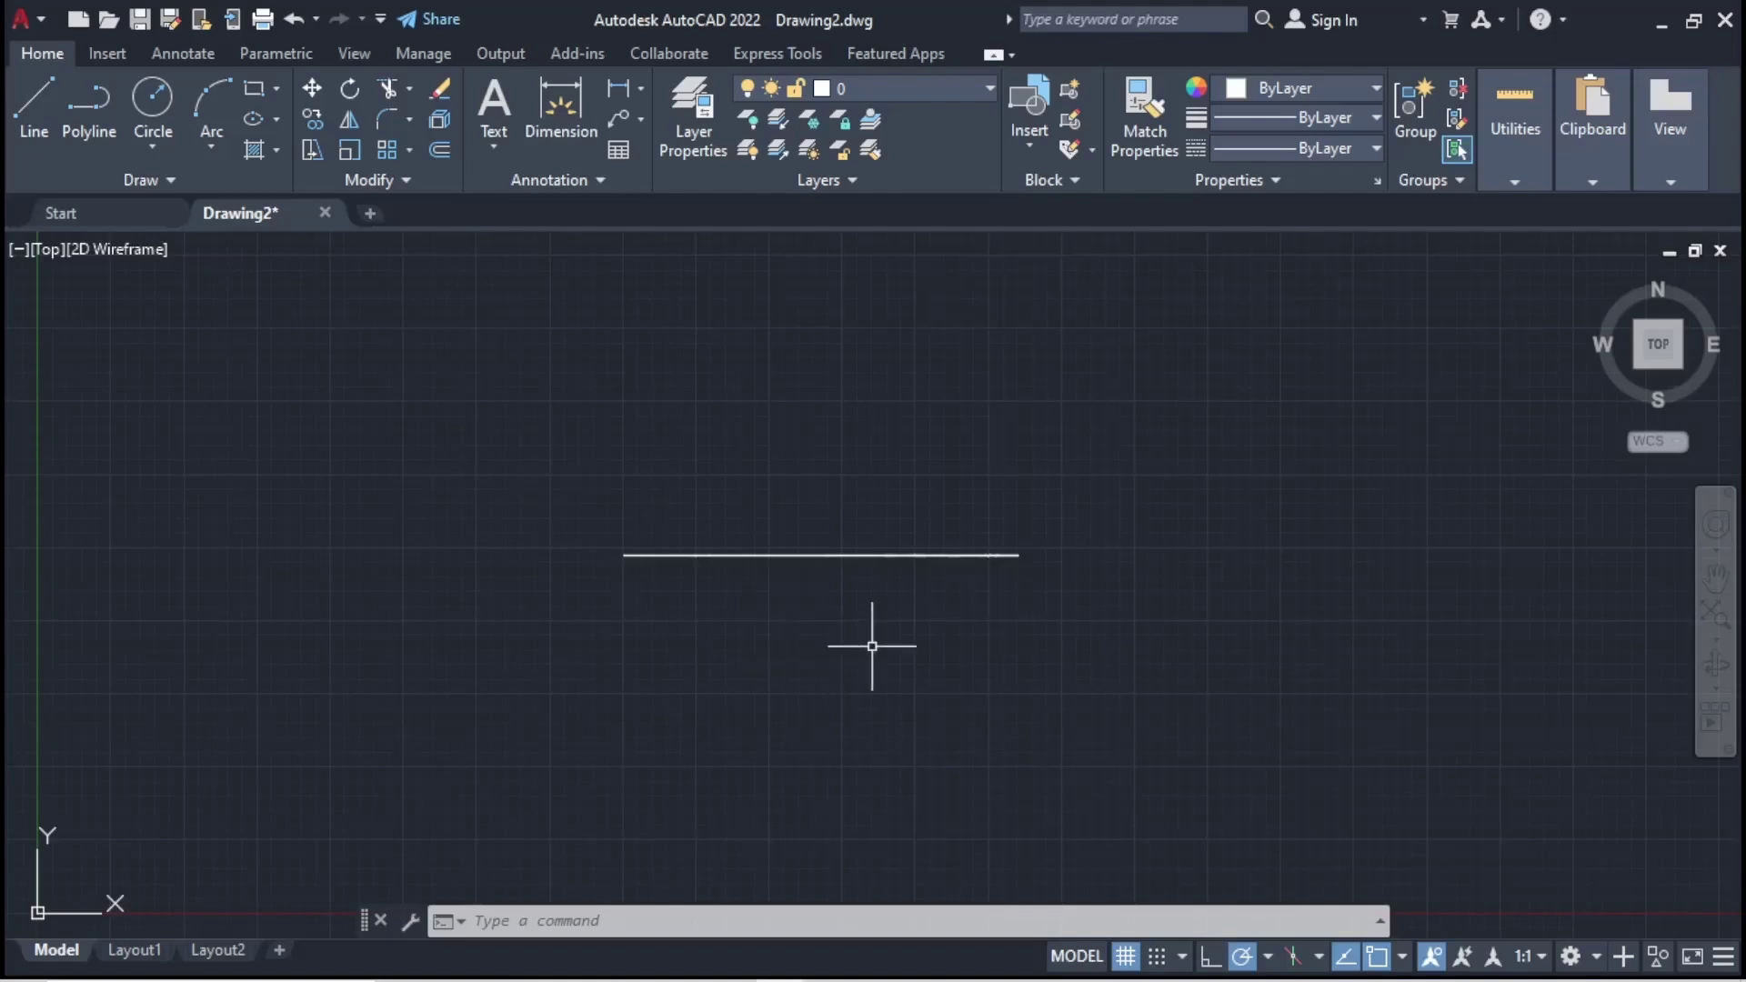
# - Select everything along the horizontal line and inspect the selection's object count in its properties, then clear the selection
pyautogui.scroll(2, 707, 528)
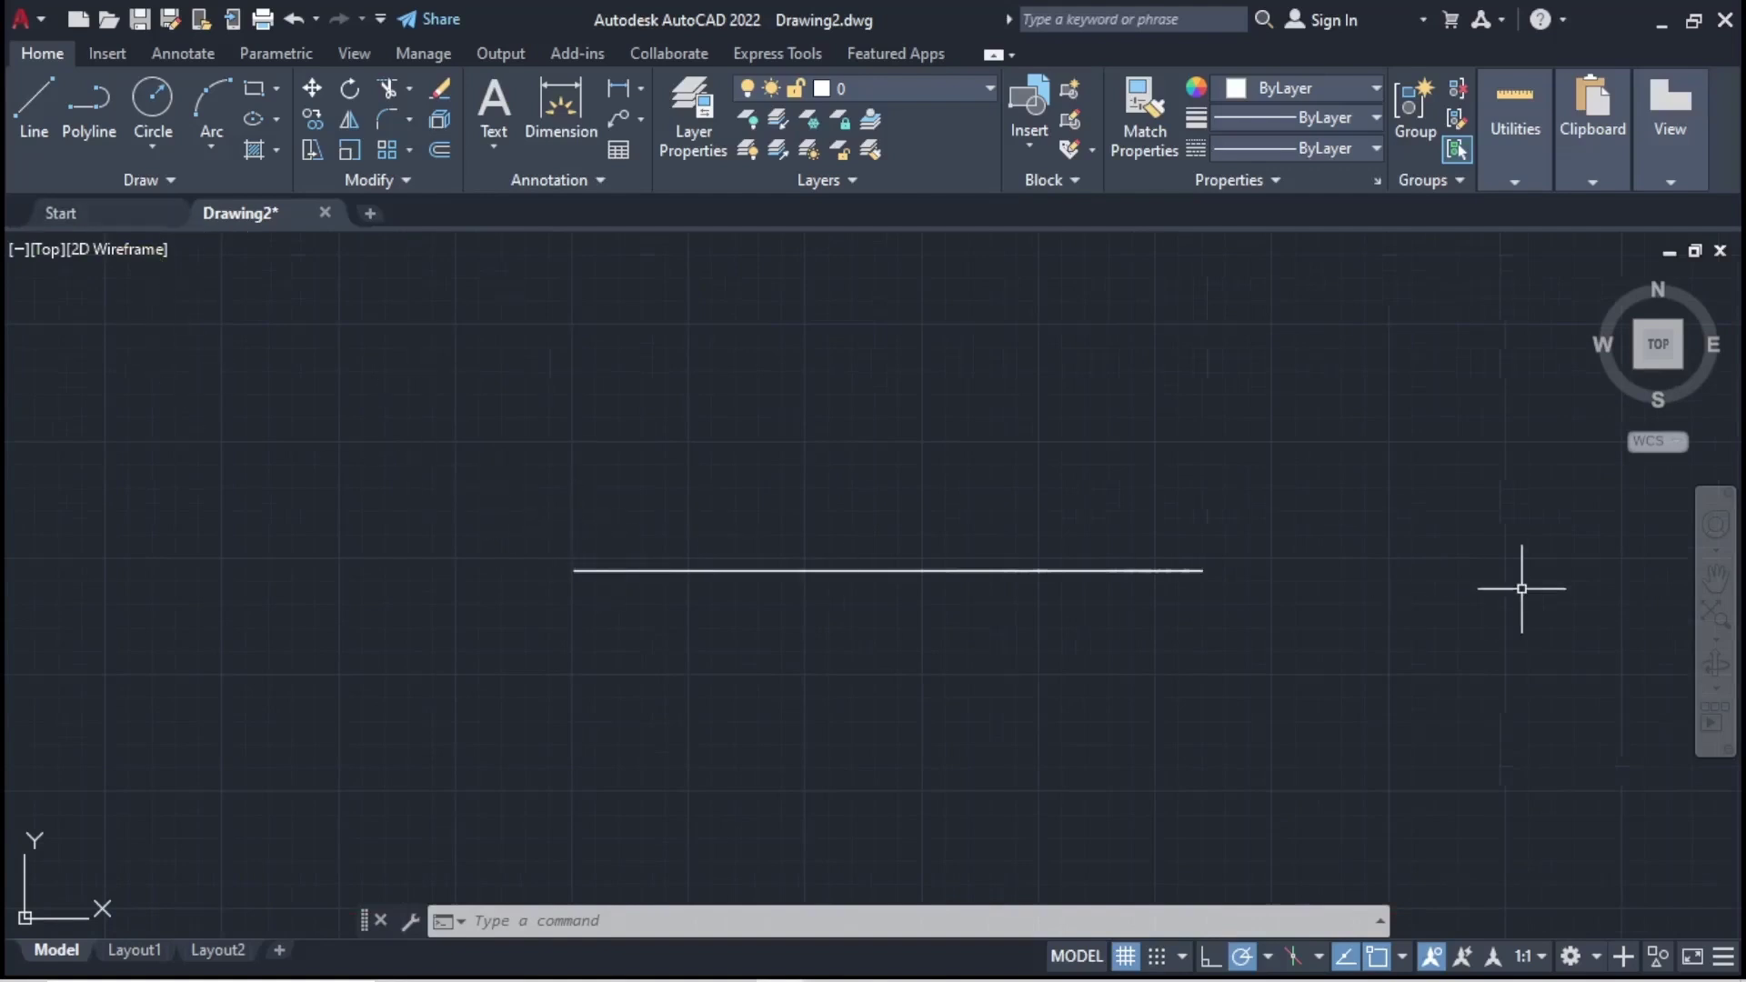
pyautogui.scroll(-2, 1282, 485)
pyautogui.press('Escape')
pyautogui.click(1283, 486)
pyautogui.click(779, 671)
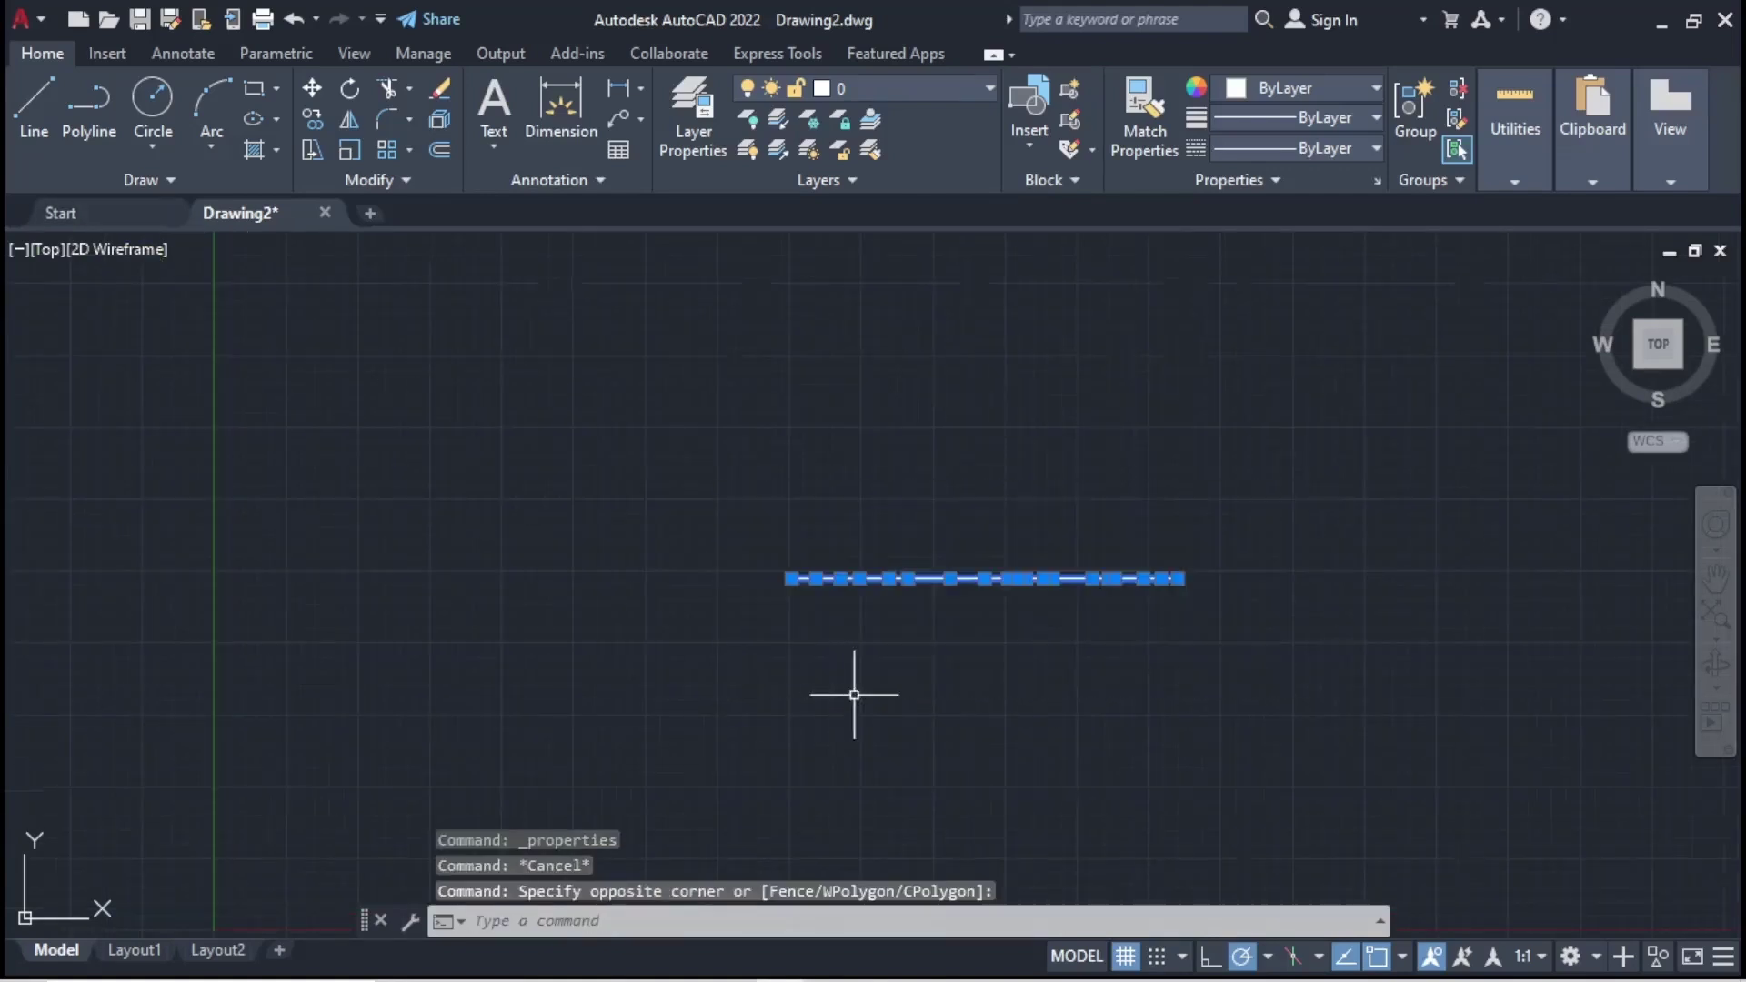
pyautogui.rightClick(888, 643)
pyautogui.click(946, 598)
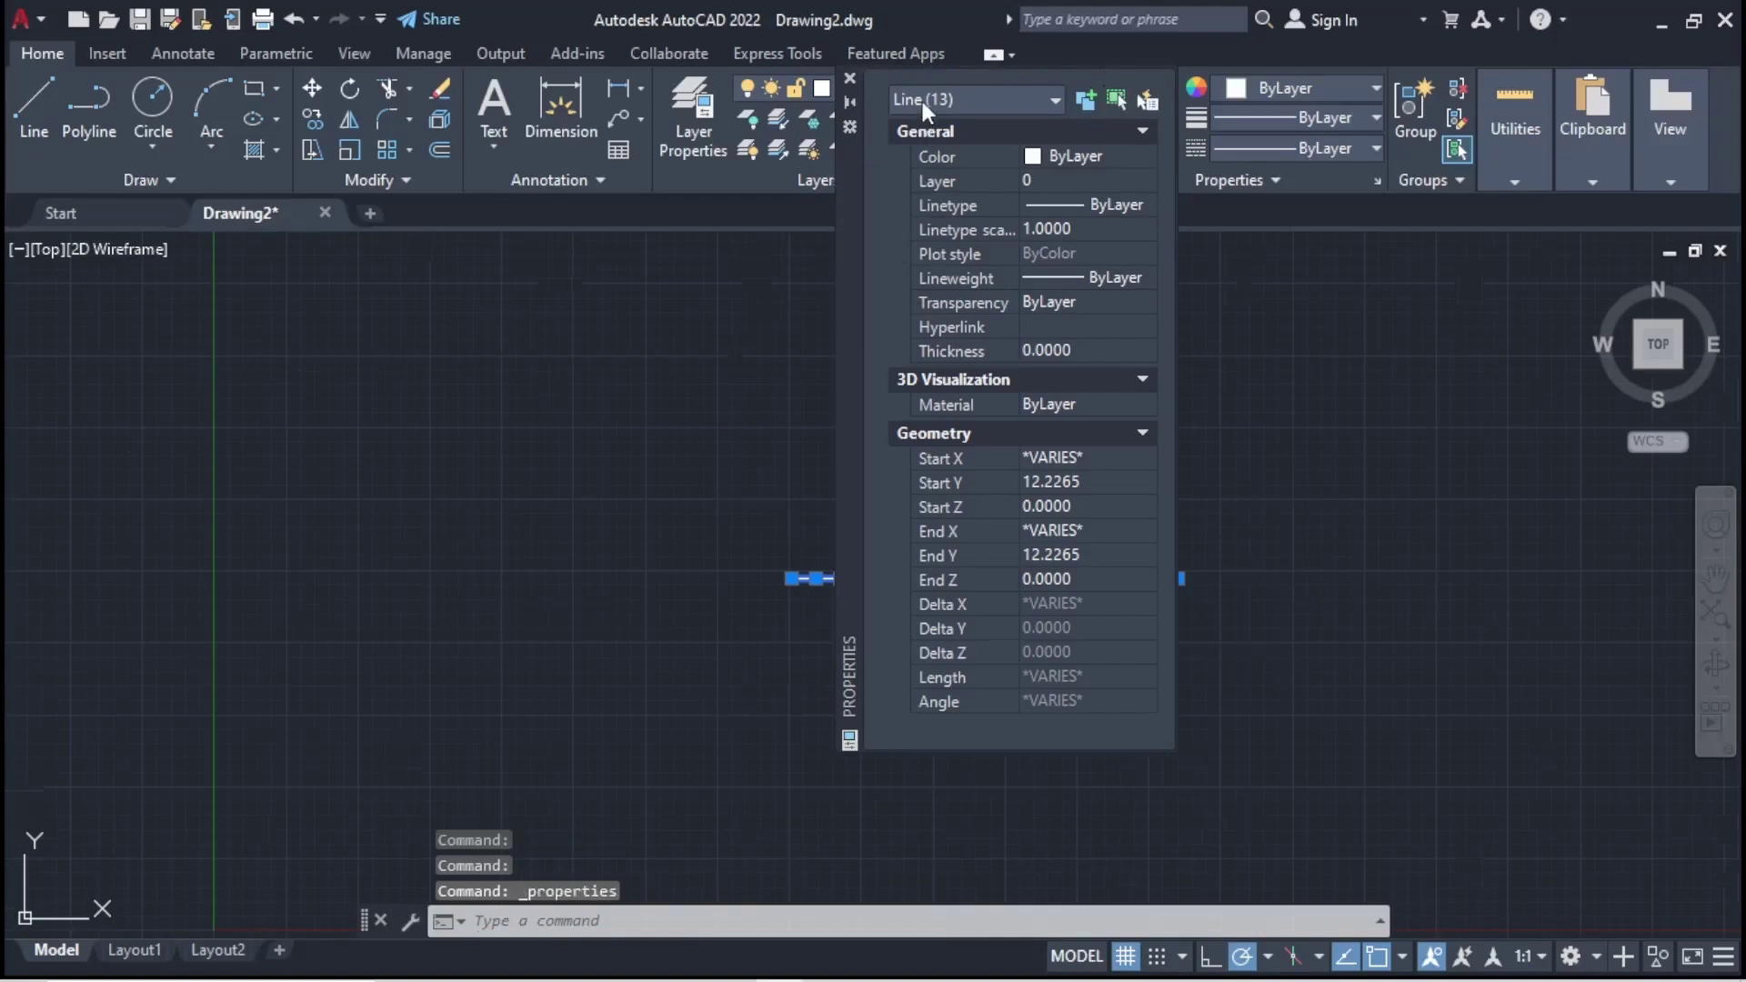
pyautogui.click(849, 78)
pyautogui.press('Escape')
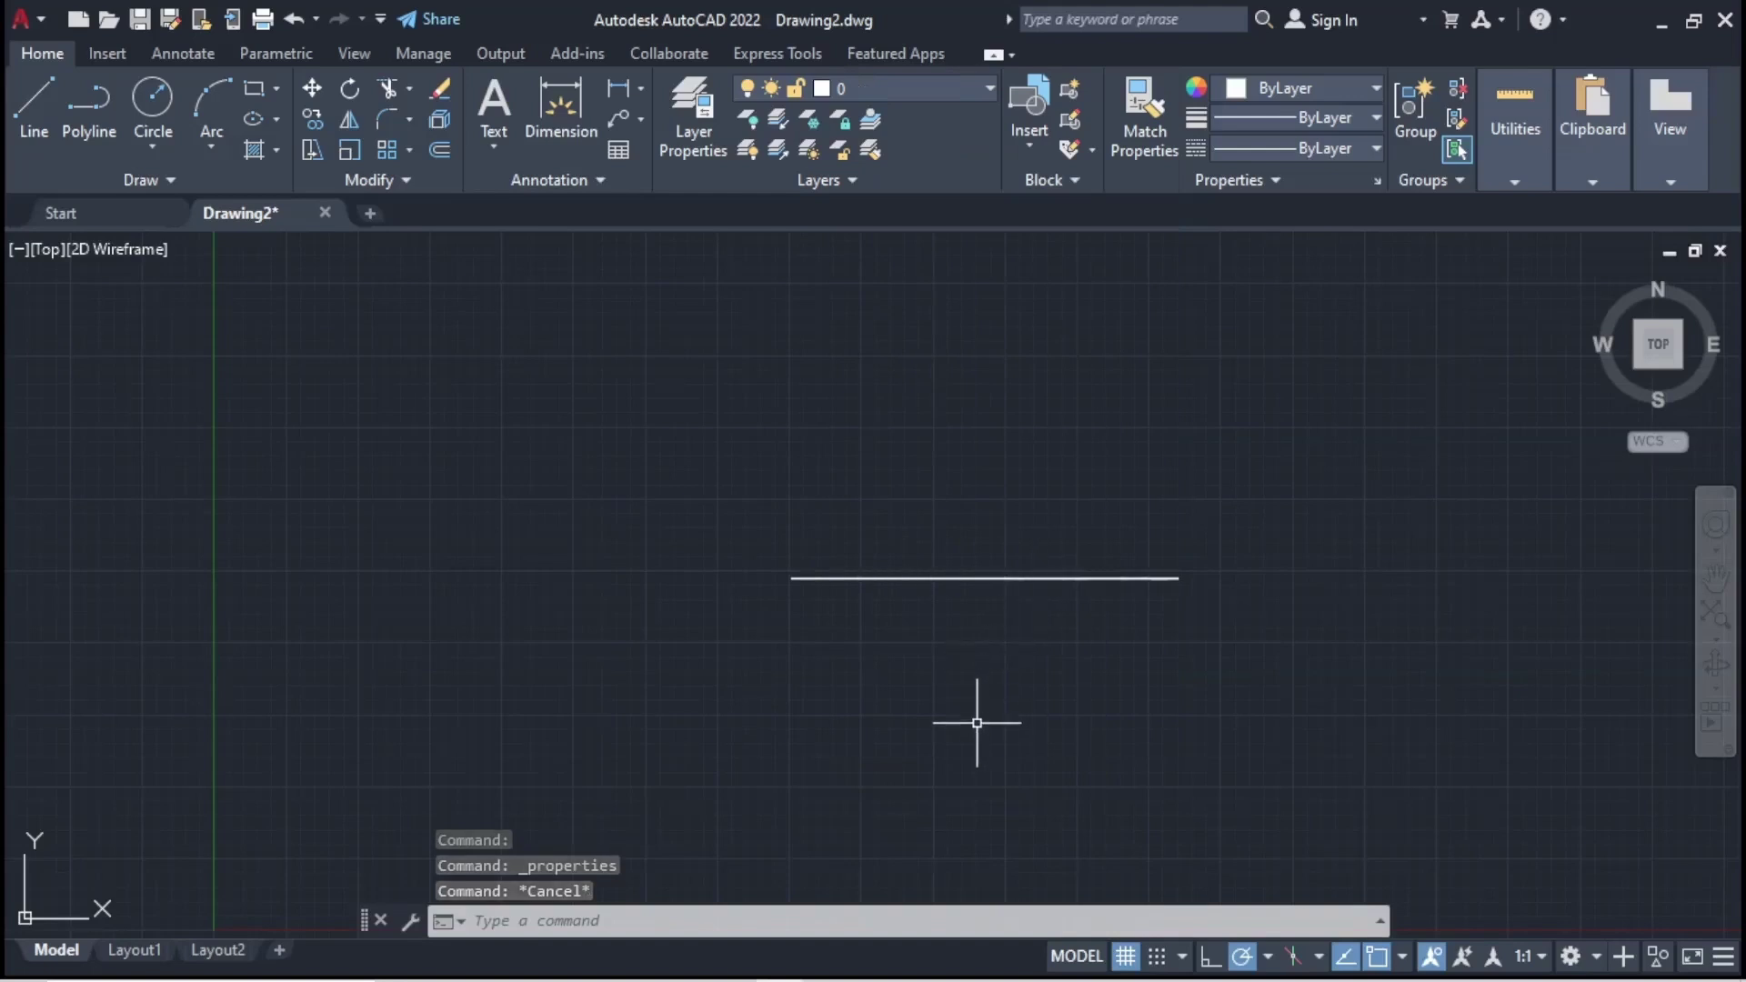
# - Window-select around the left end of the horizontal line to examine the separate short segments there
pyautogui.scroll(4, 981, 562)
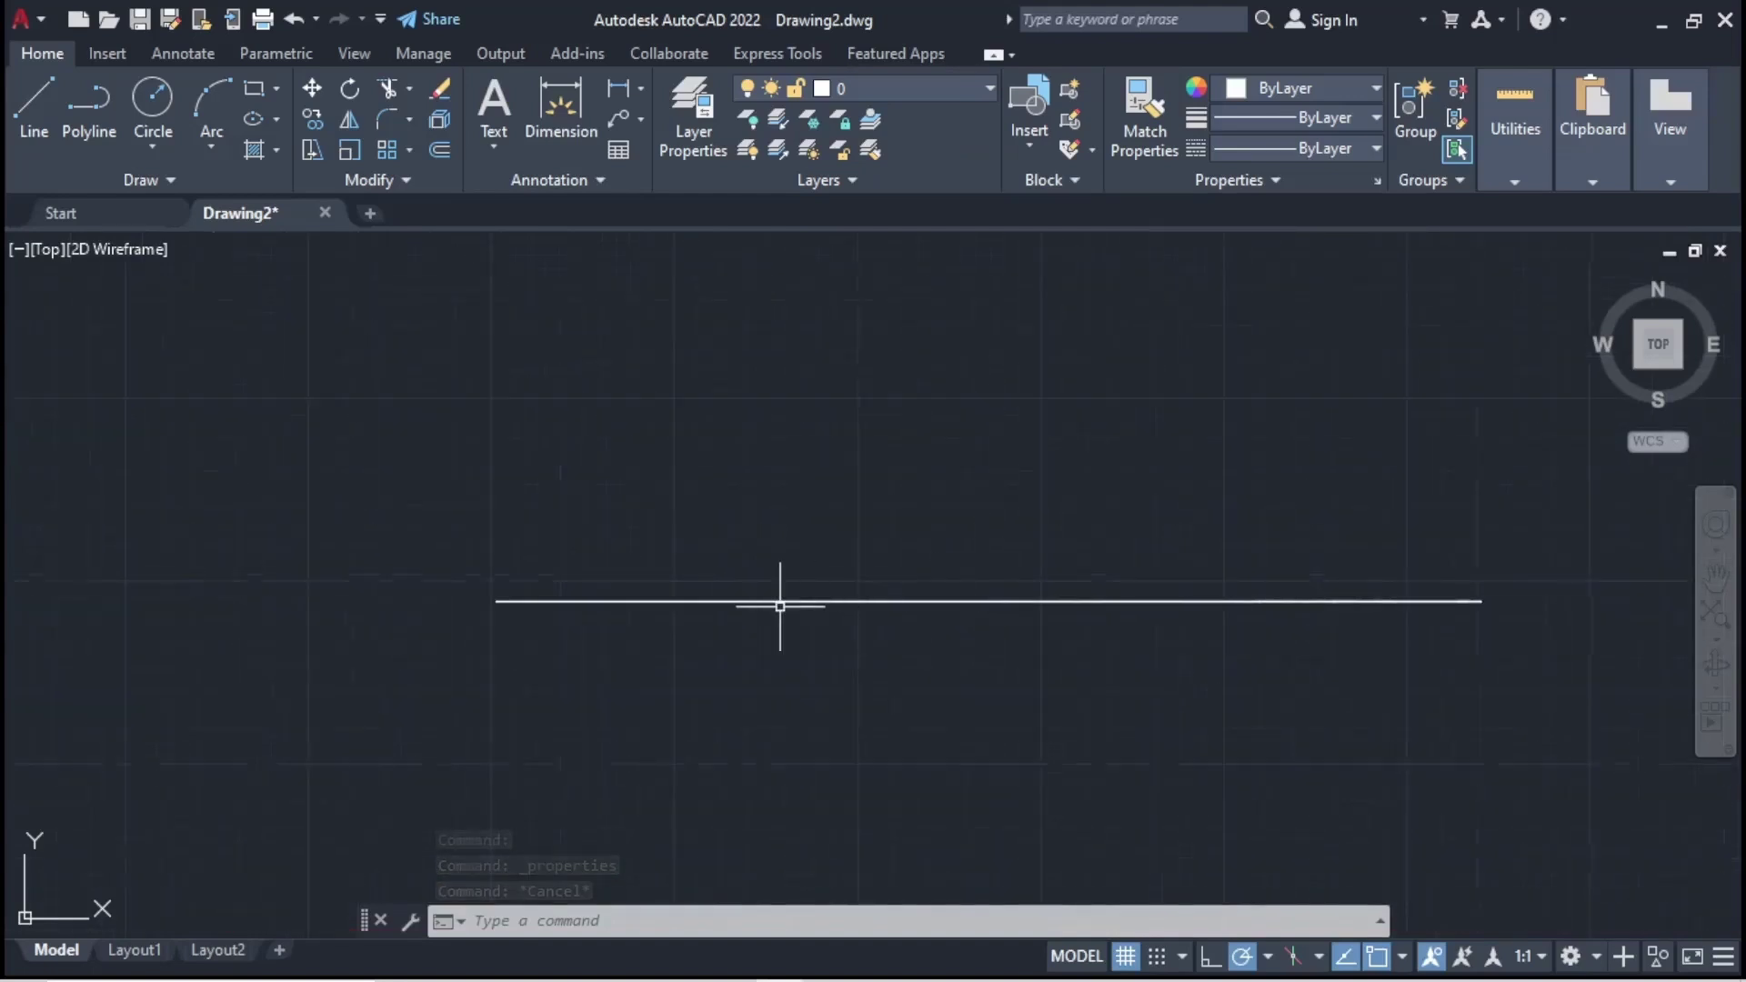
pyautogui.click(451, 551)
pyautogui.click(718, 706)
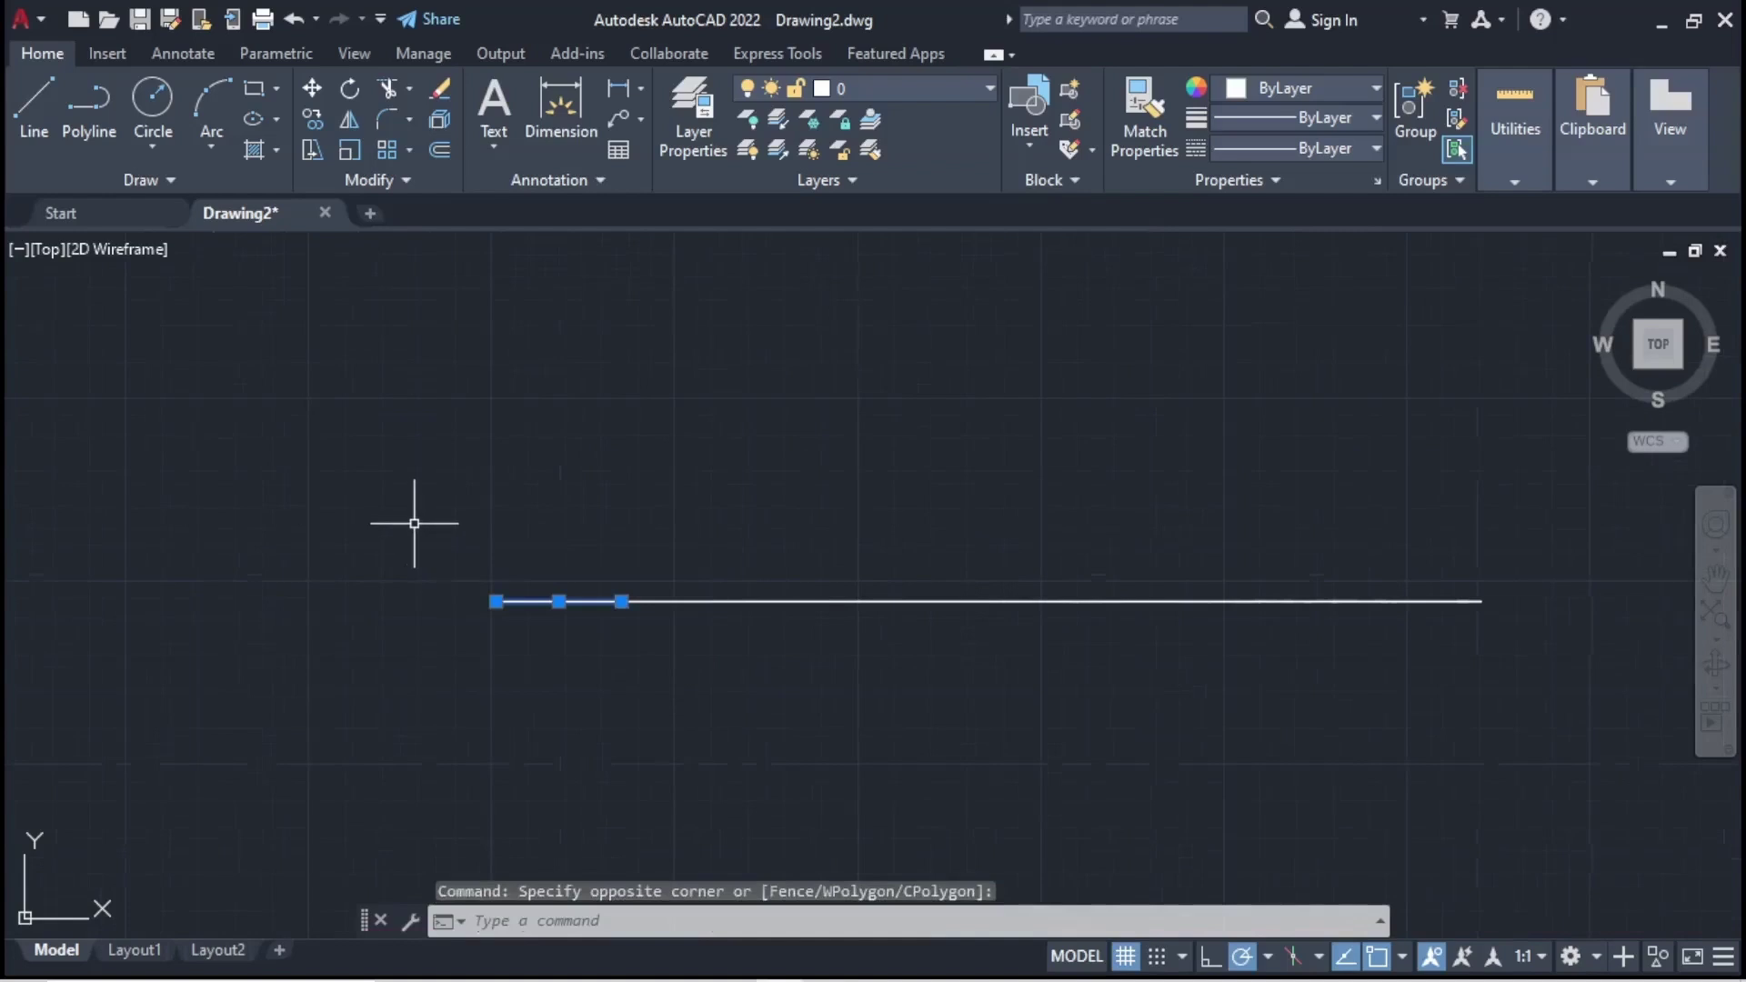
pyautogui.press('Escape')
pyautogui.click(421, 534)
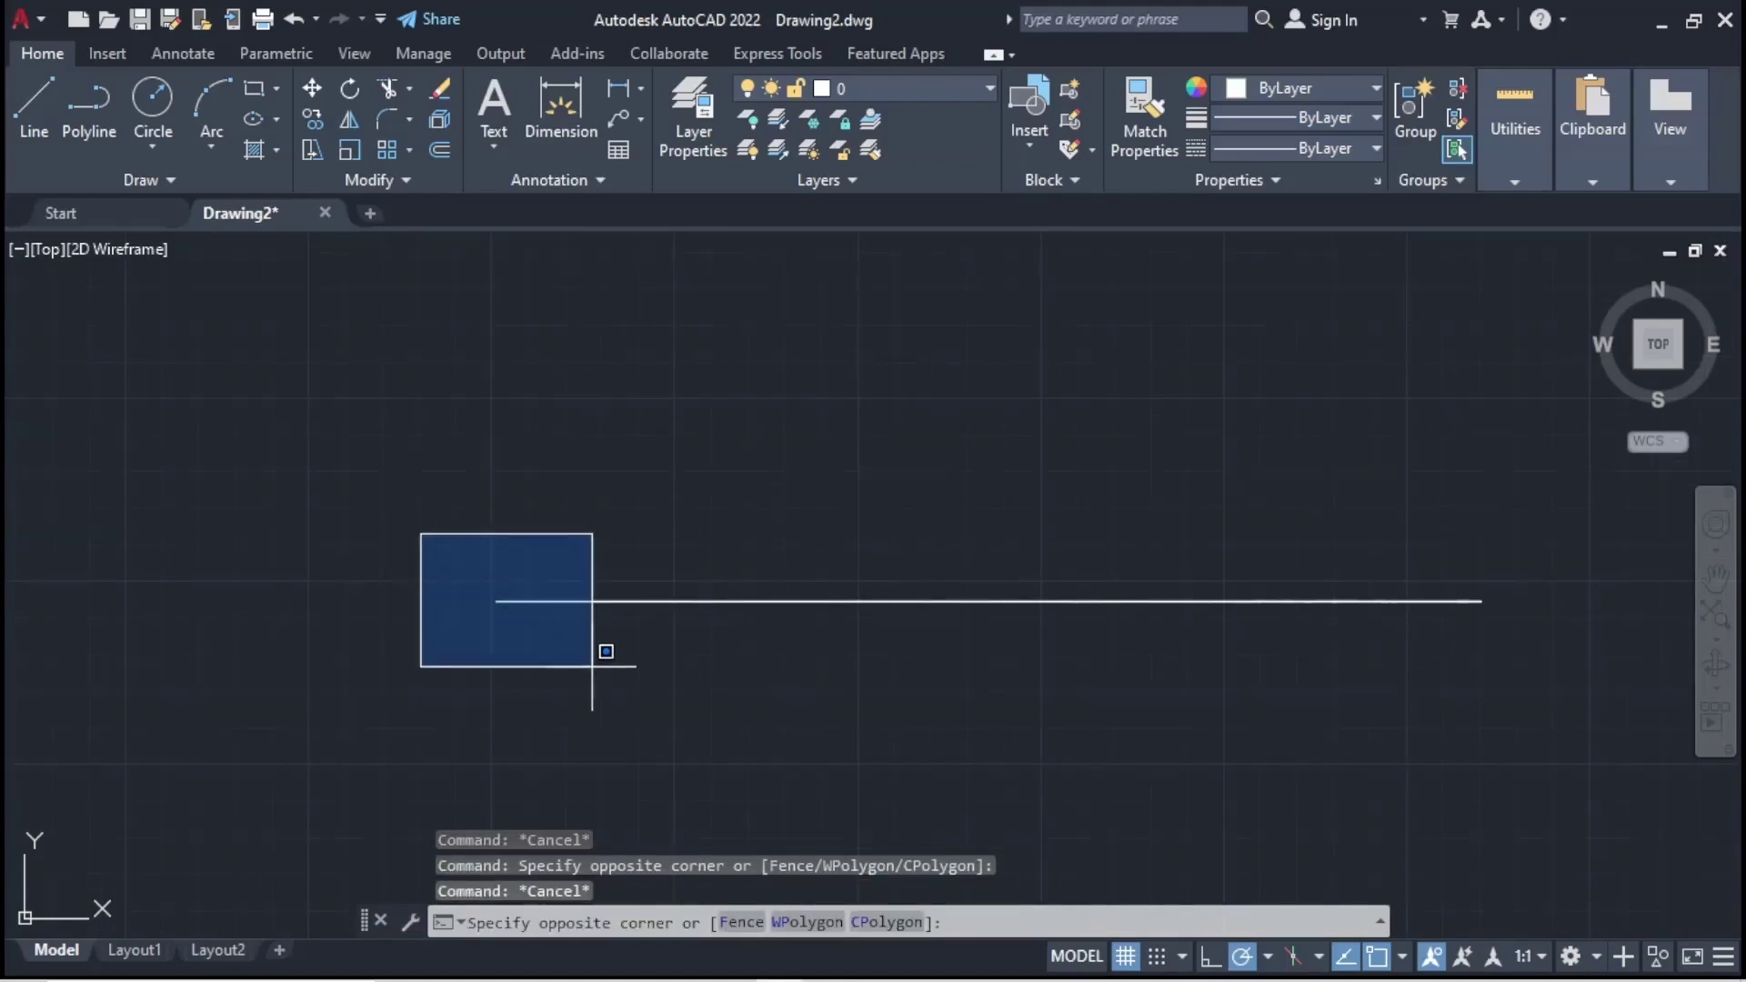
pyautogui.click(597, 670)
pyautogui.click(483, 530)
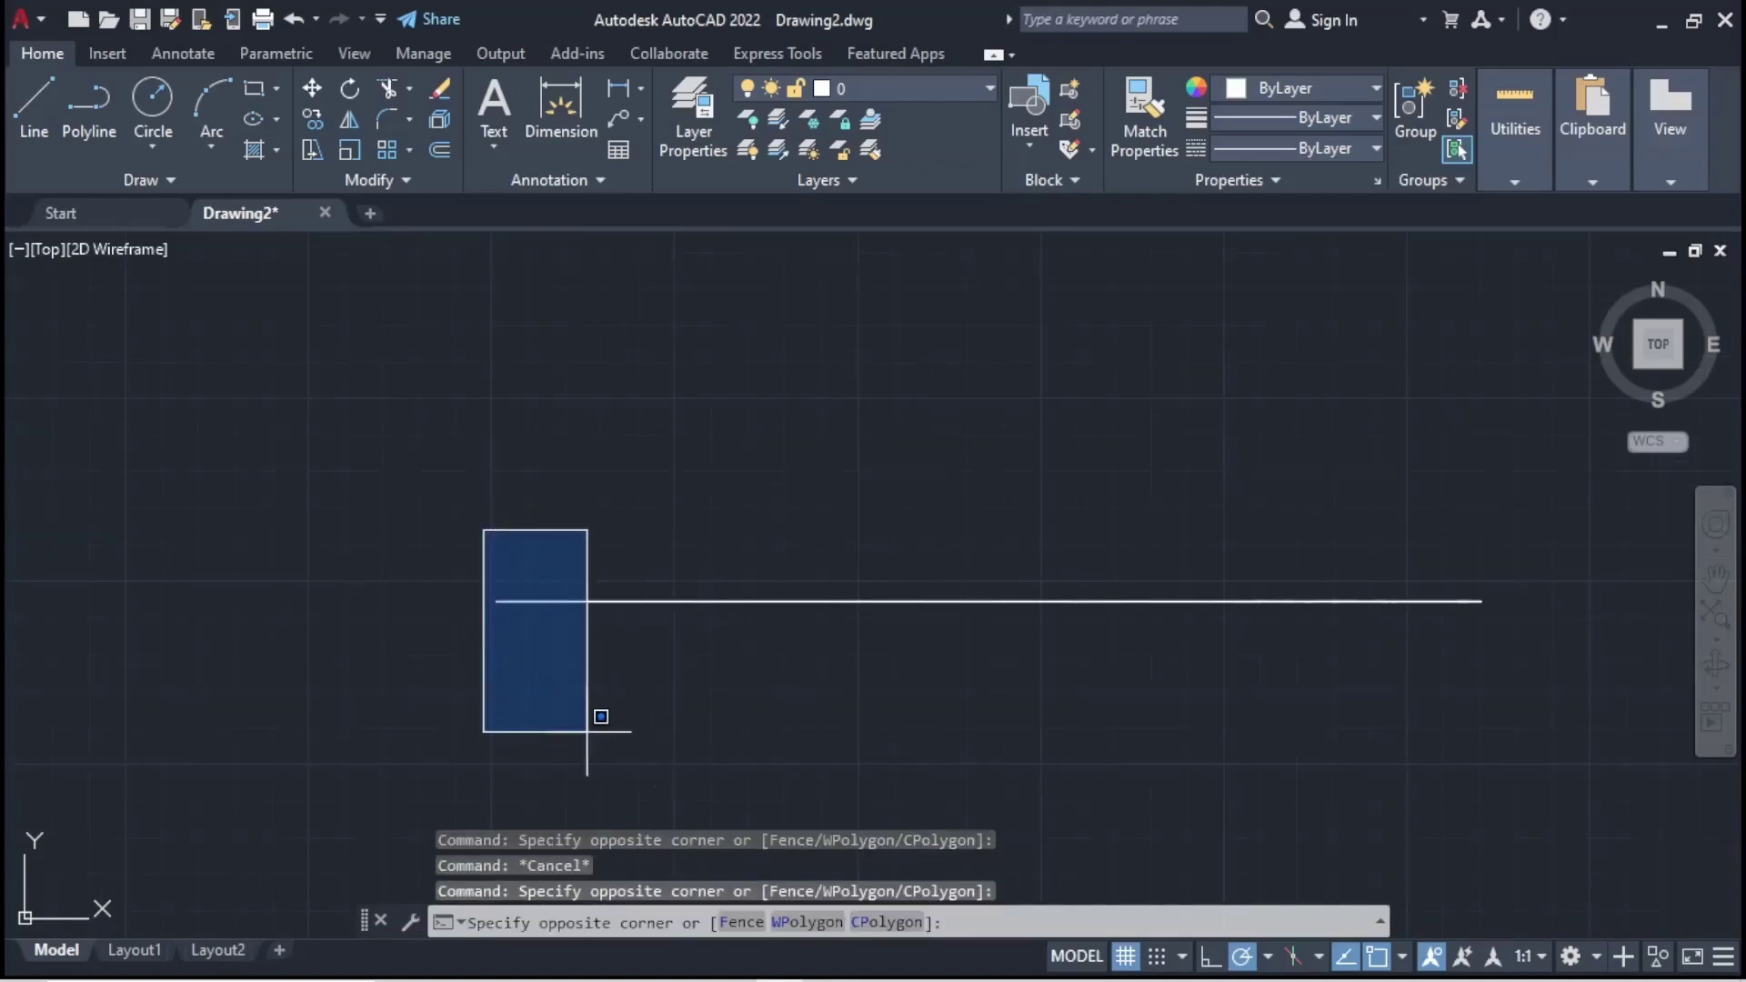
pyautogui.click(649, 706)
pyautogui.press('Escape')
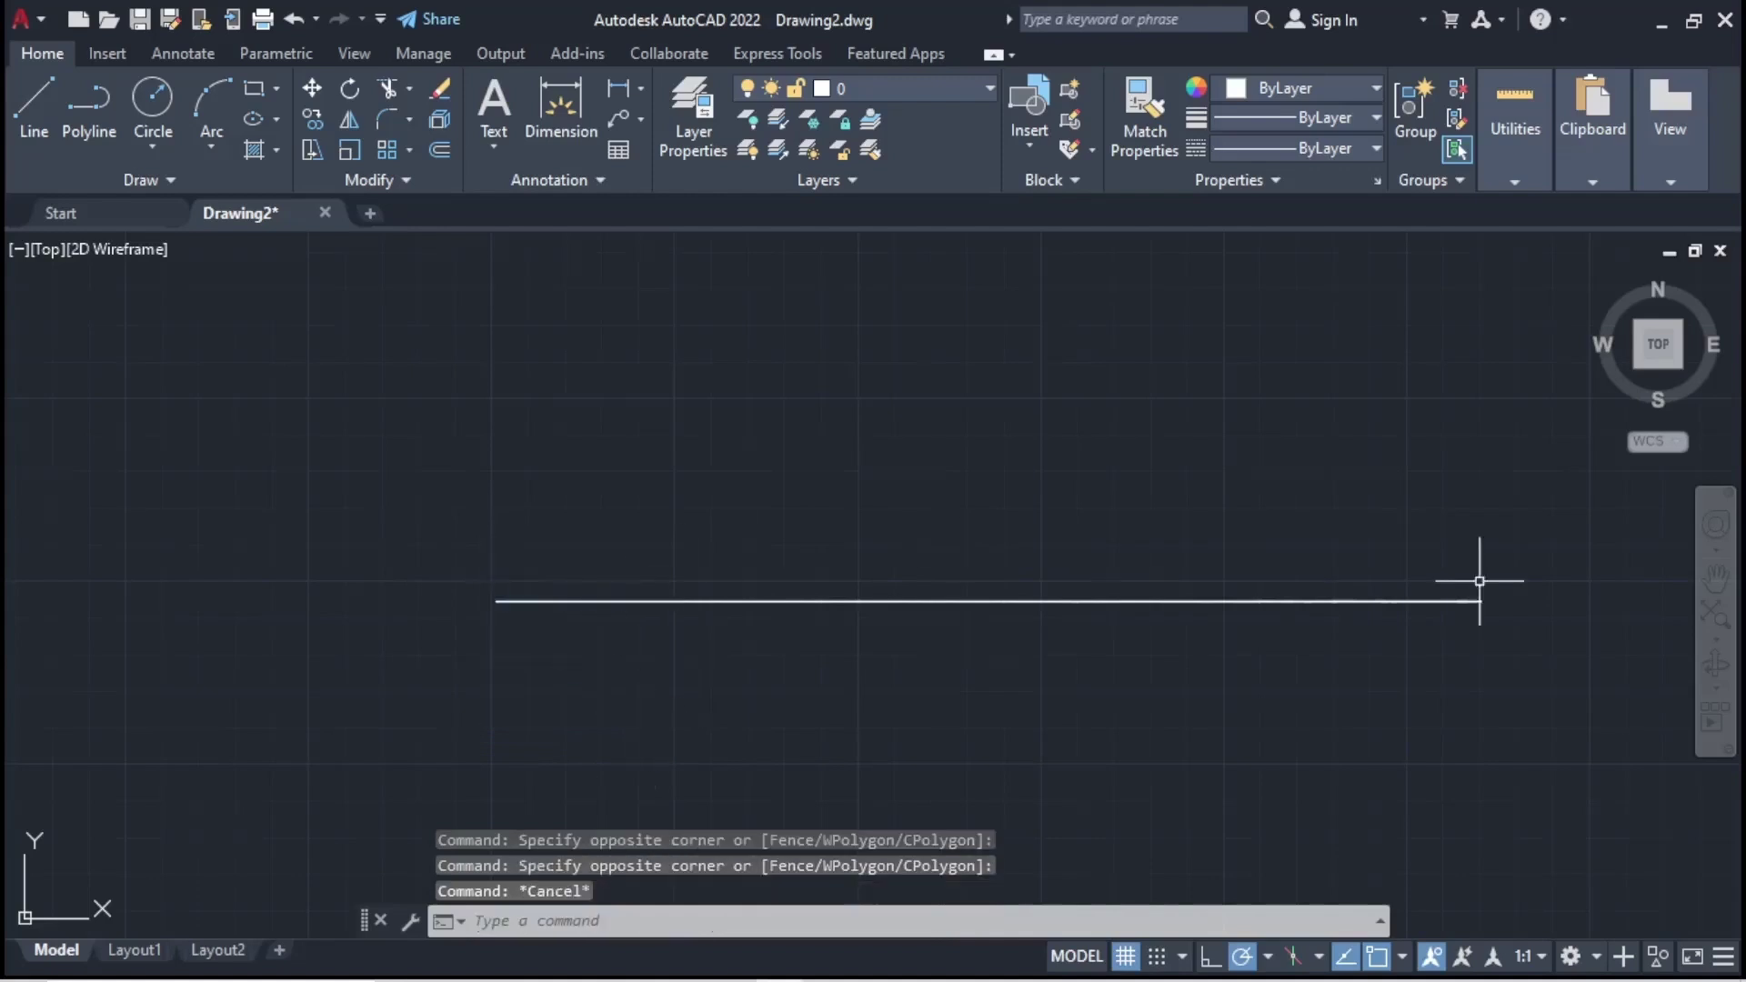
# - Window-select around the right end of the horizontal line to examine the overlapping short segments there
pyautogui.click(992, 513)
pyautogui.press('Escape')
pyautogui.click(1278, 546)
pyautogui.click(1500, 768)
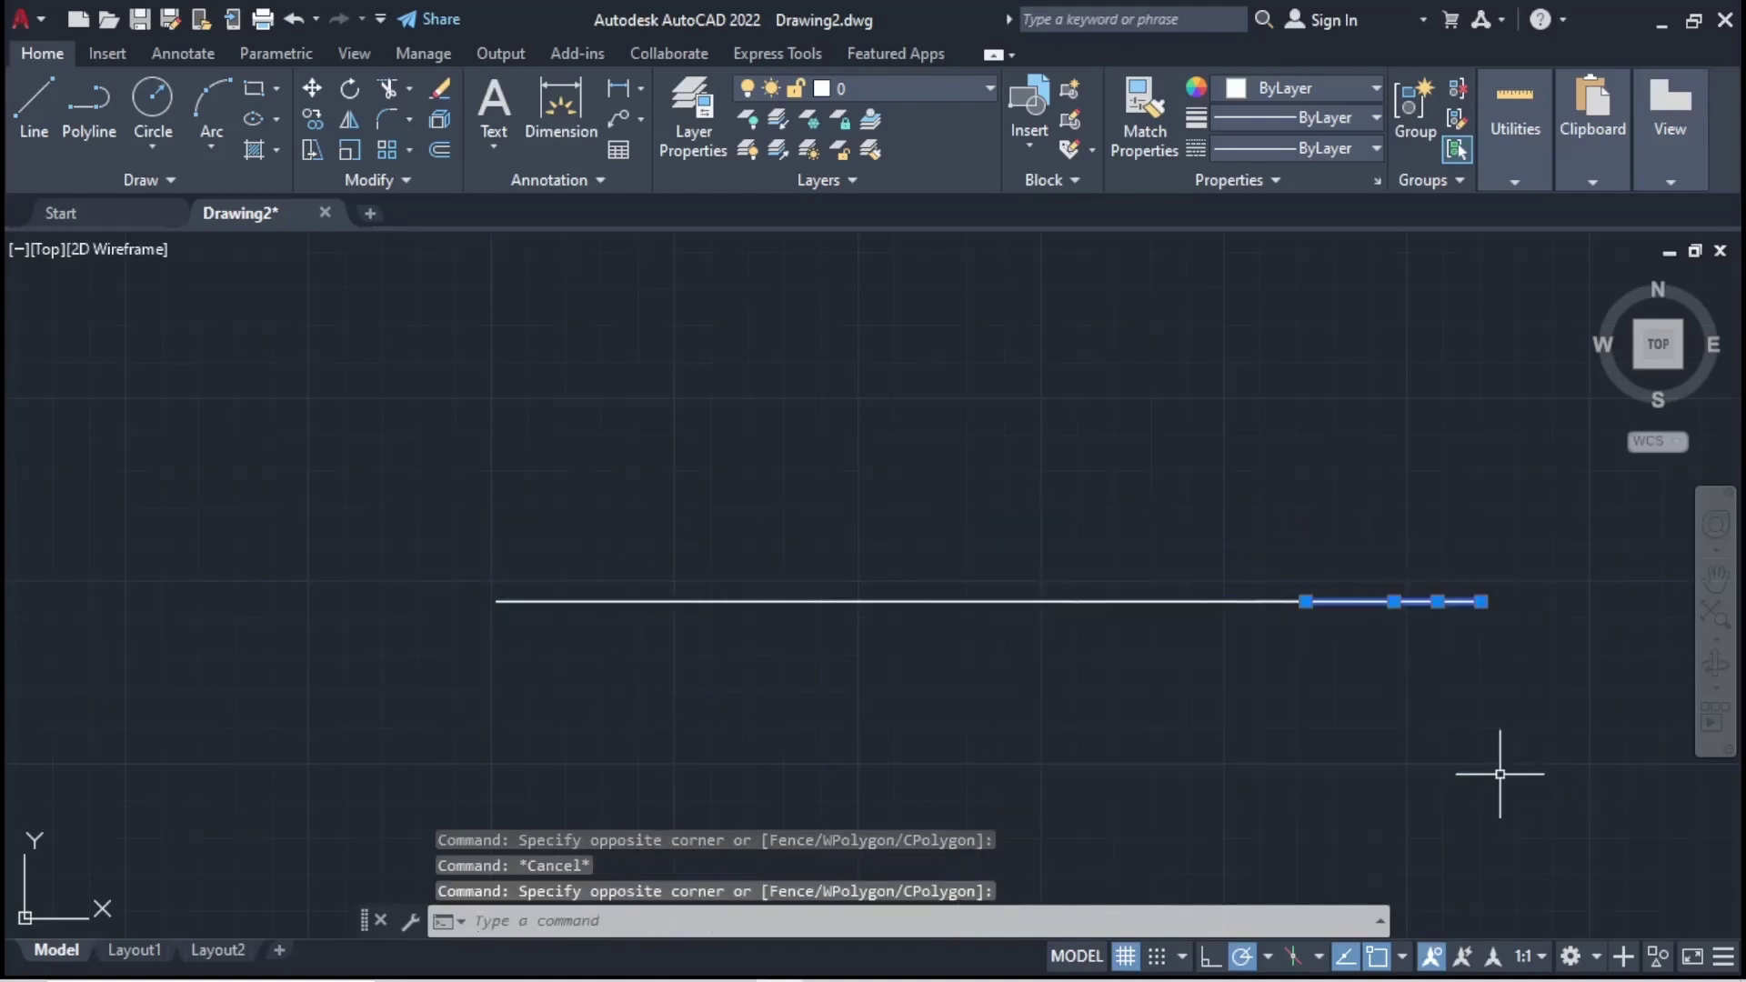
pyautogui.press('Escape')
pyautogui.click(1373, 557)
pyautogui.click(1546, 686)
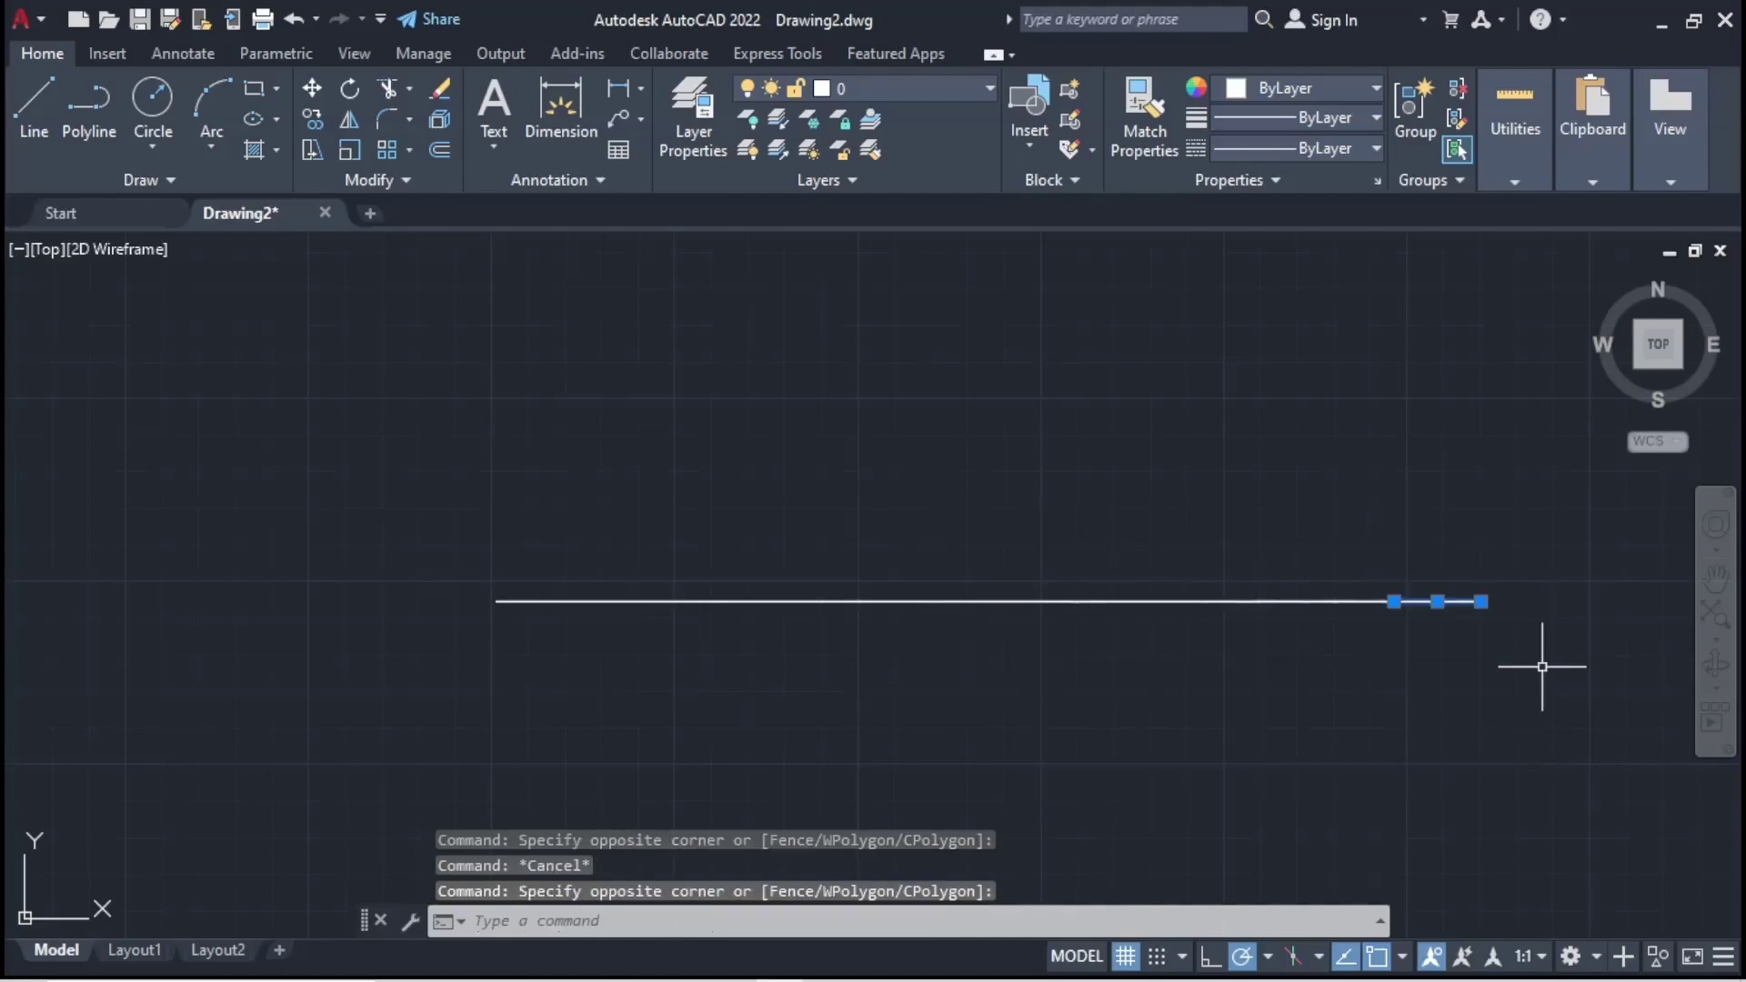
pyautogui.press('Escape')
# - Run OVERKILL on all the overlapping horizontal lines, accepting the 0.000001 tolerance and the options for combining co-linear objects
pyautogui.write('ov')
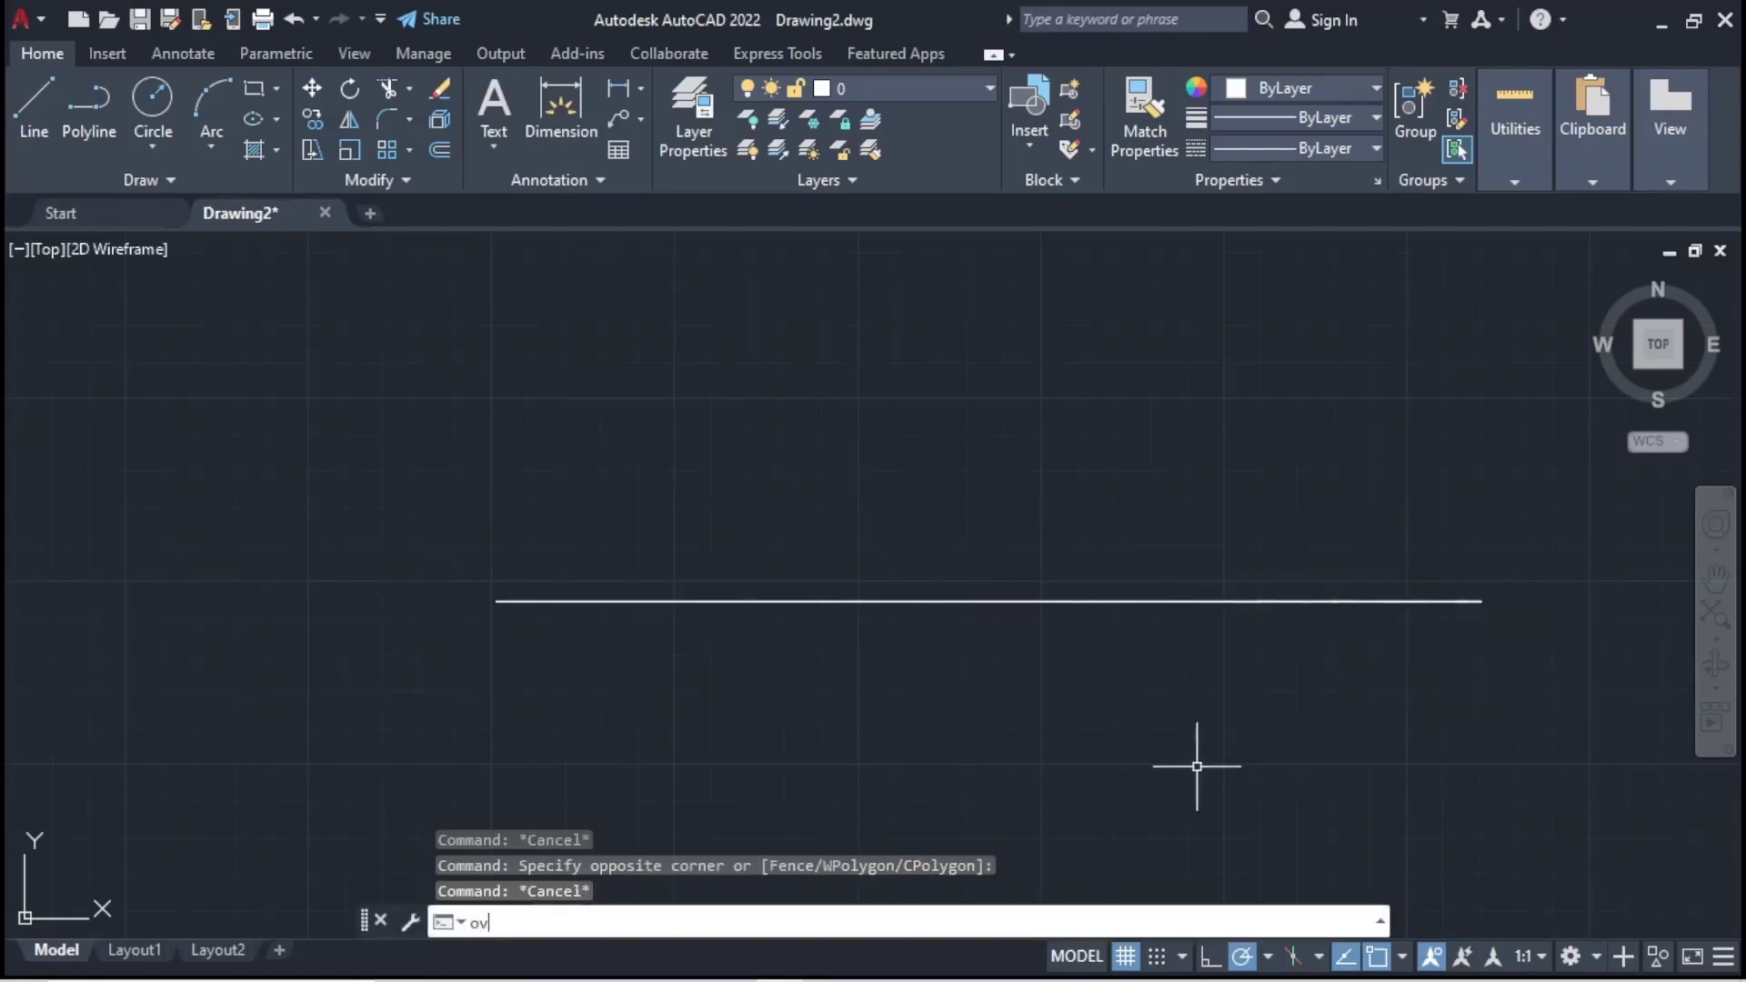
pyautogui.write('erkill')
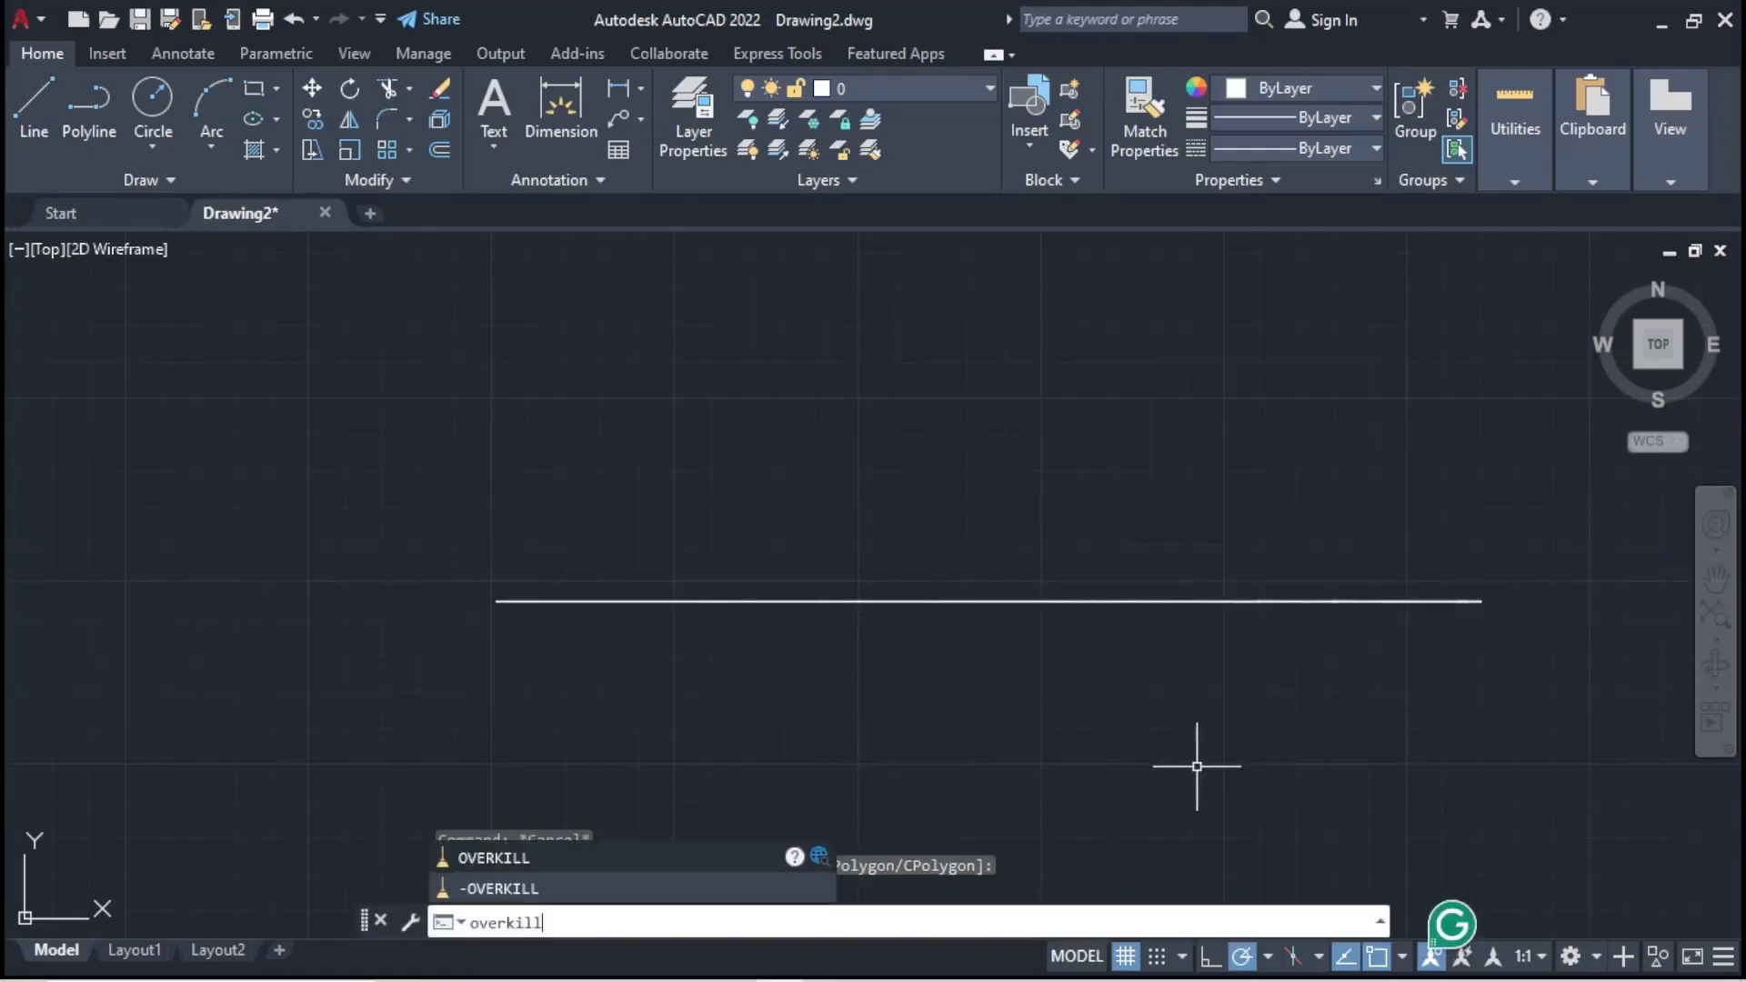
pyautogui.press('Return')
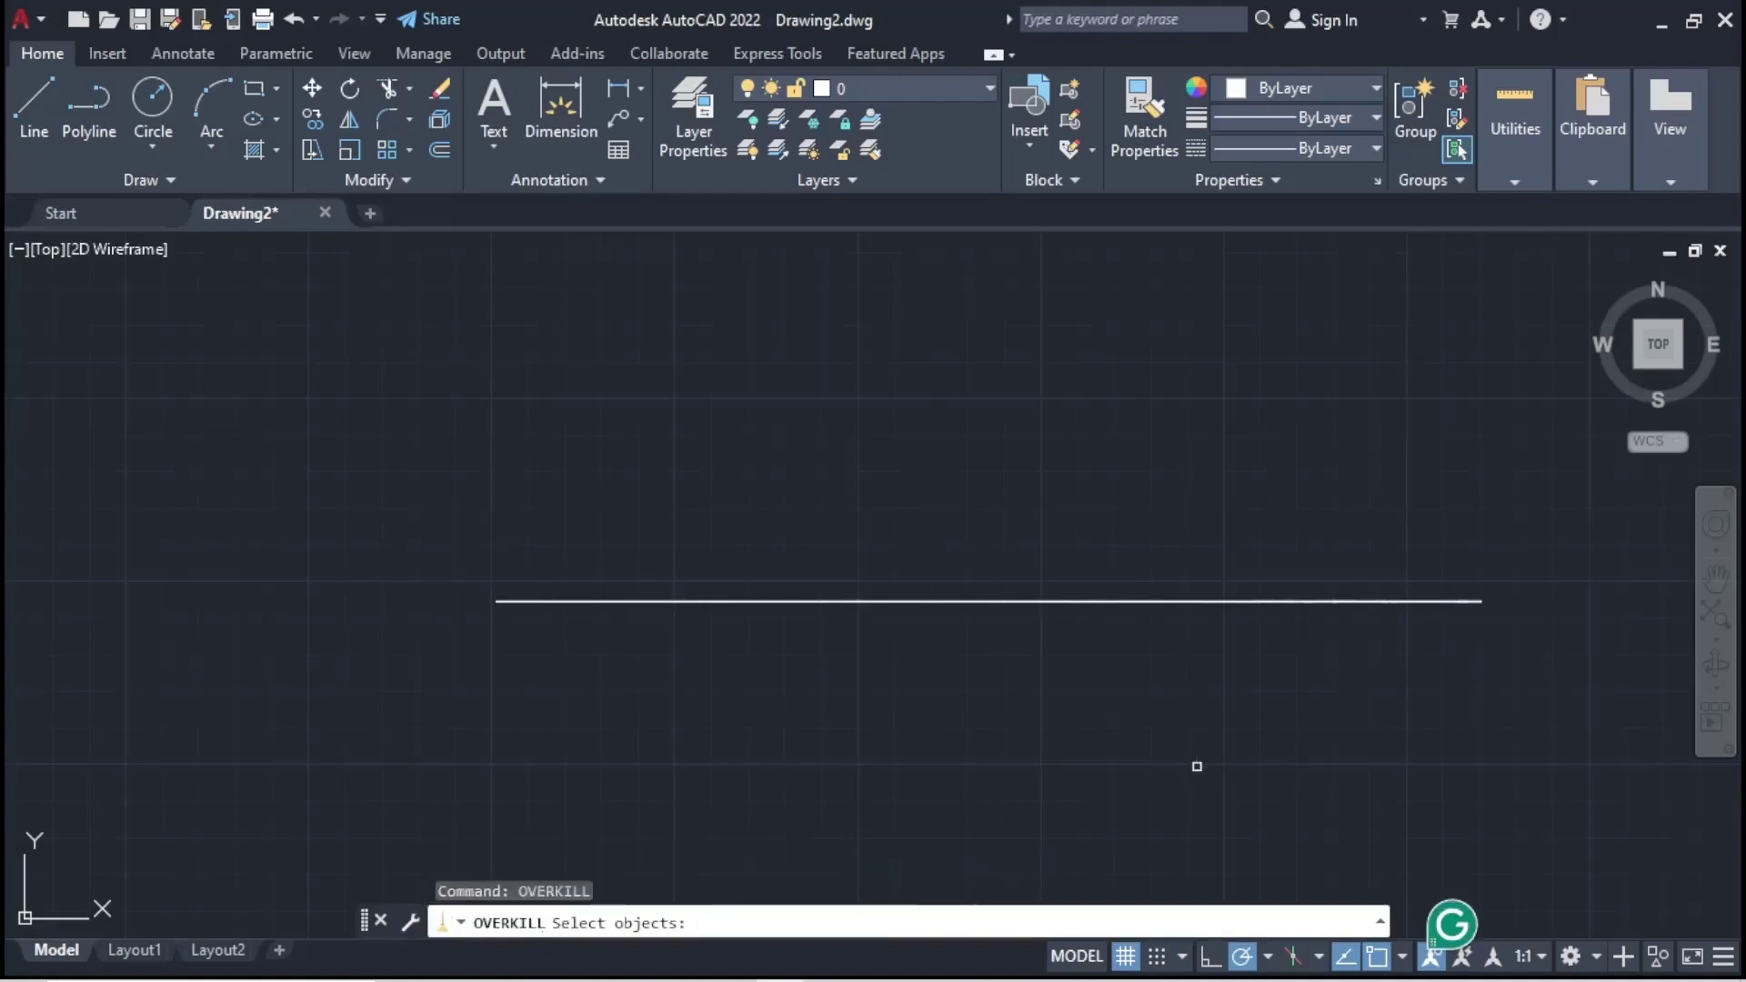
pyautogui.scroll(-2, 755, 733)
pyautogui.moveTo(720, 641); pyautogui.dragTo(635, 565, button='middle')
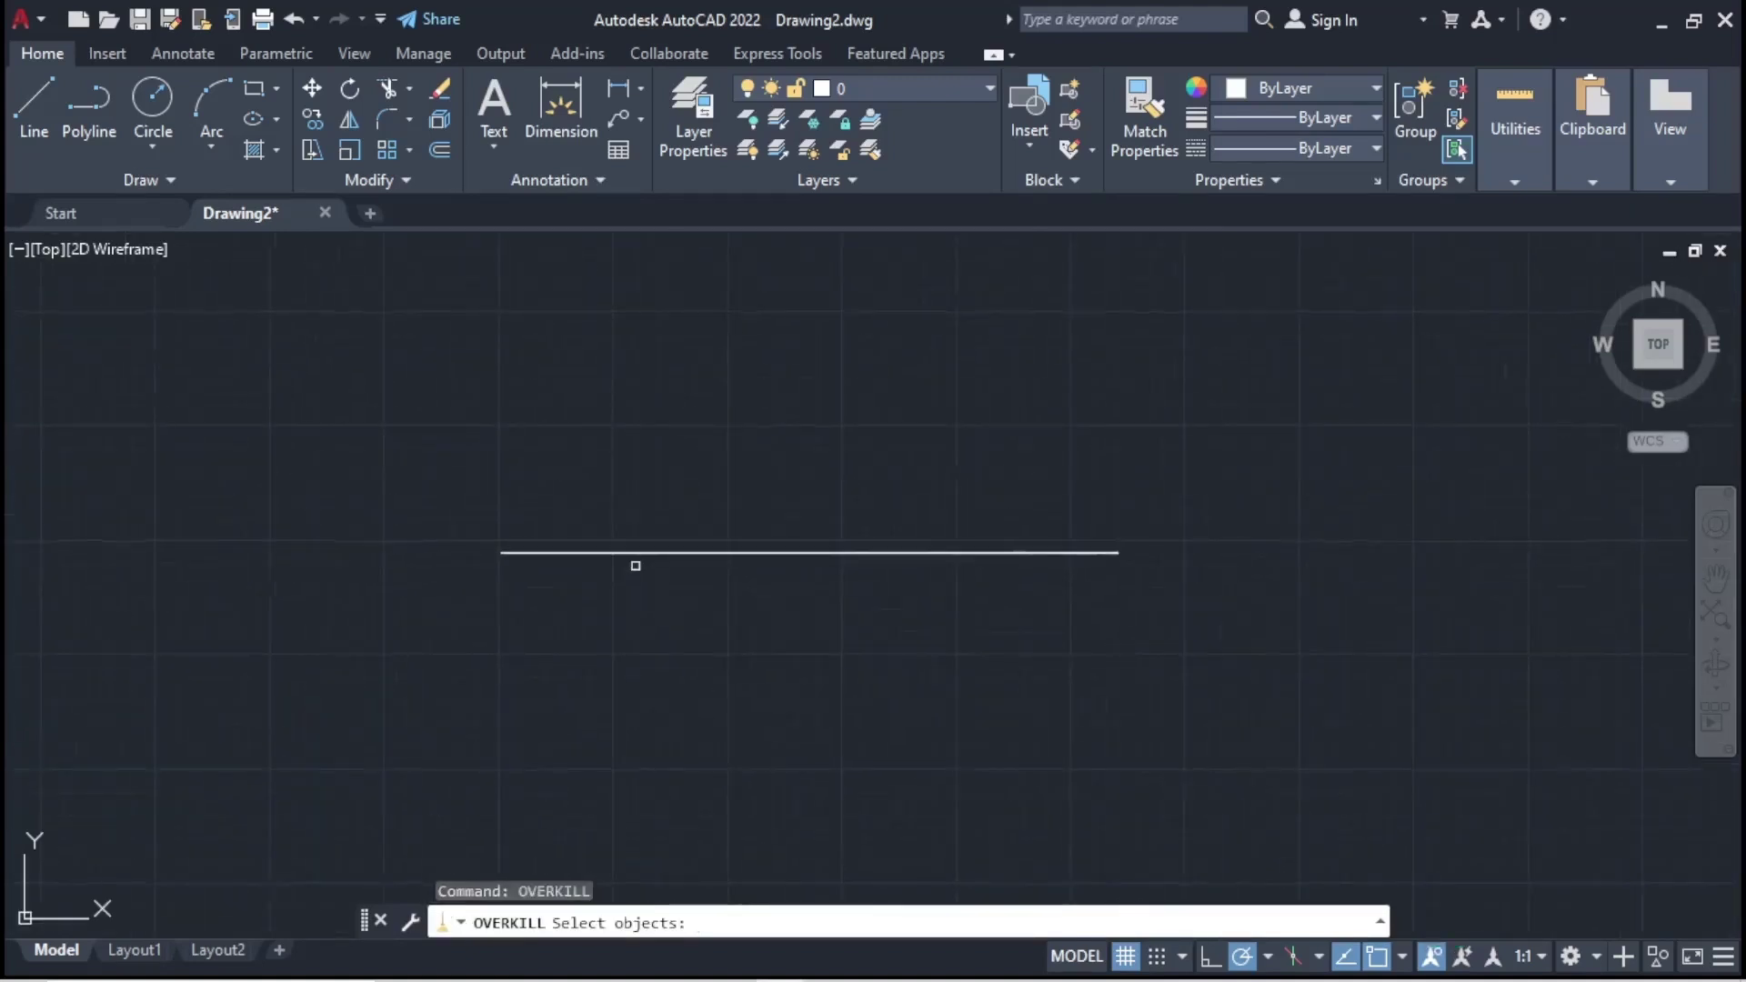
pyautogui.click(451, 493)
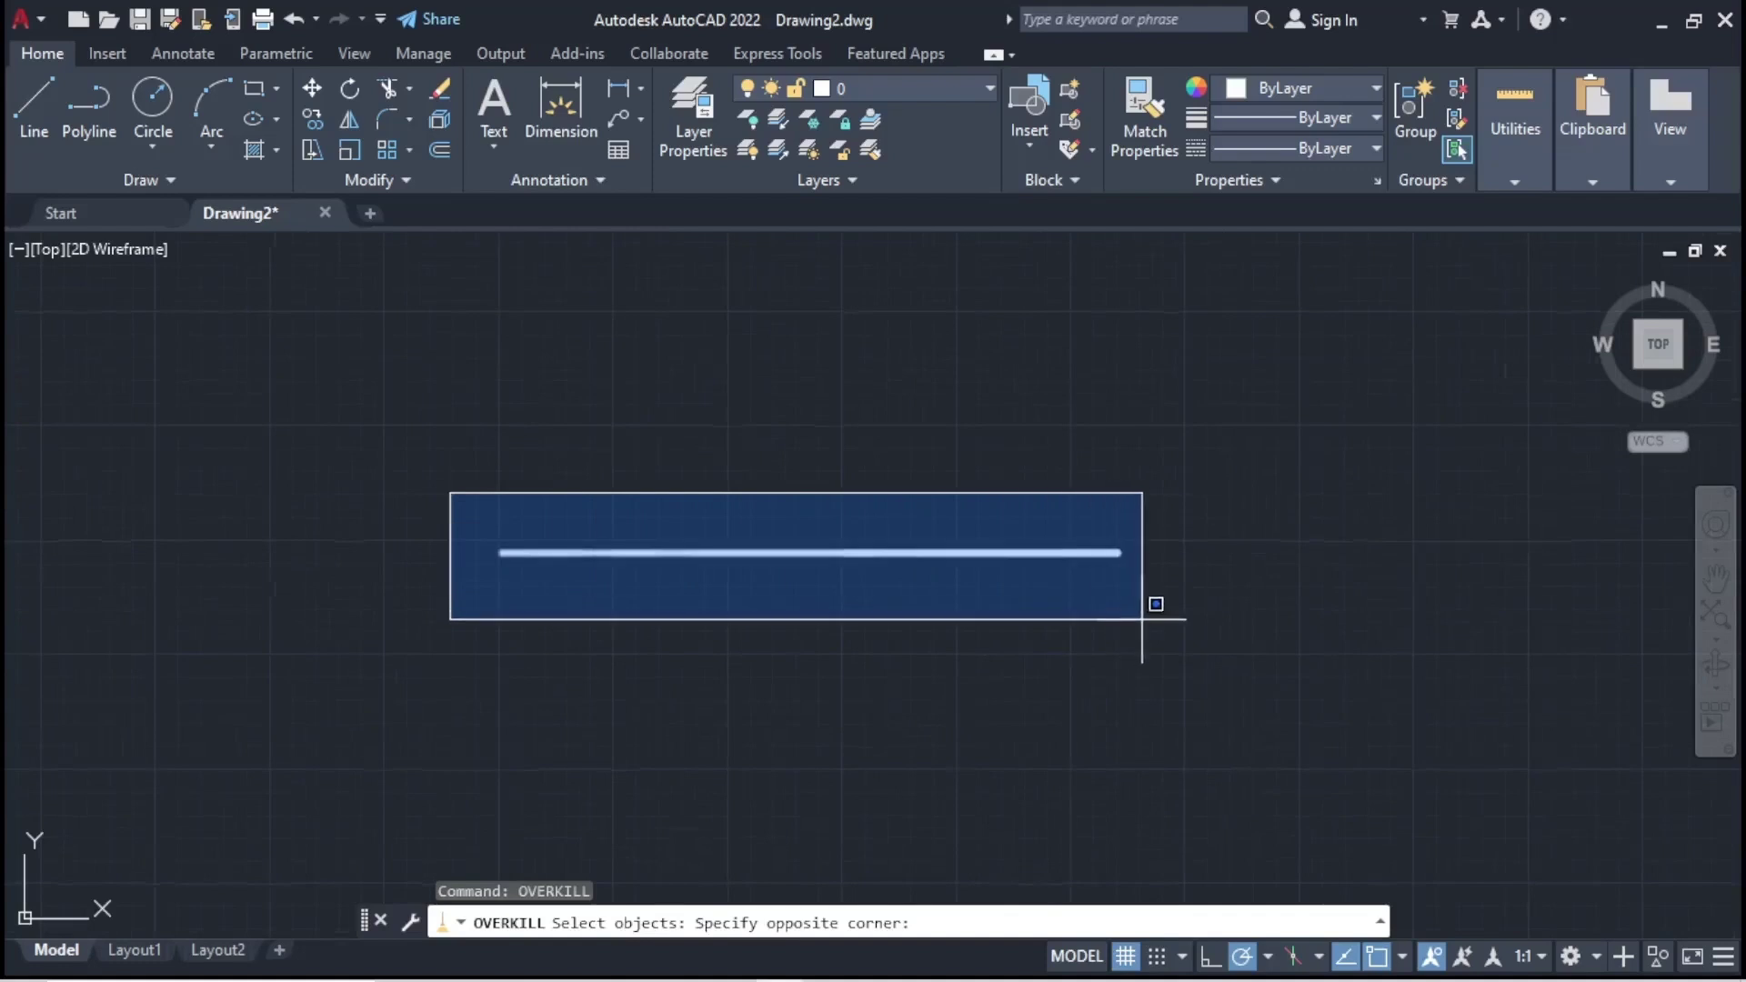
pyautogui.click(1156, 604)
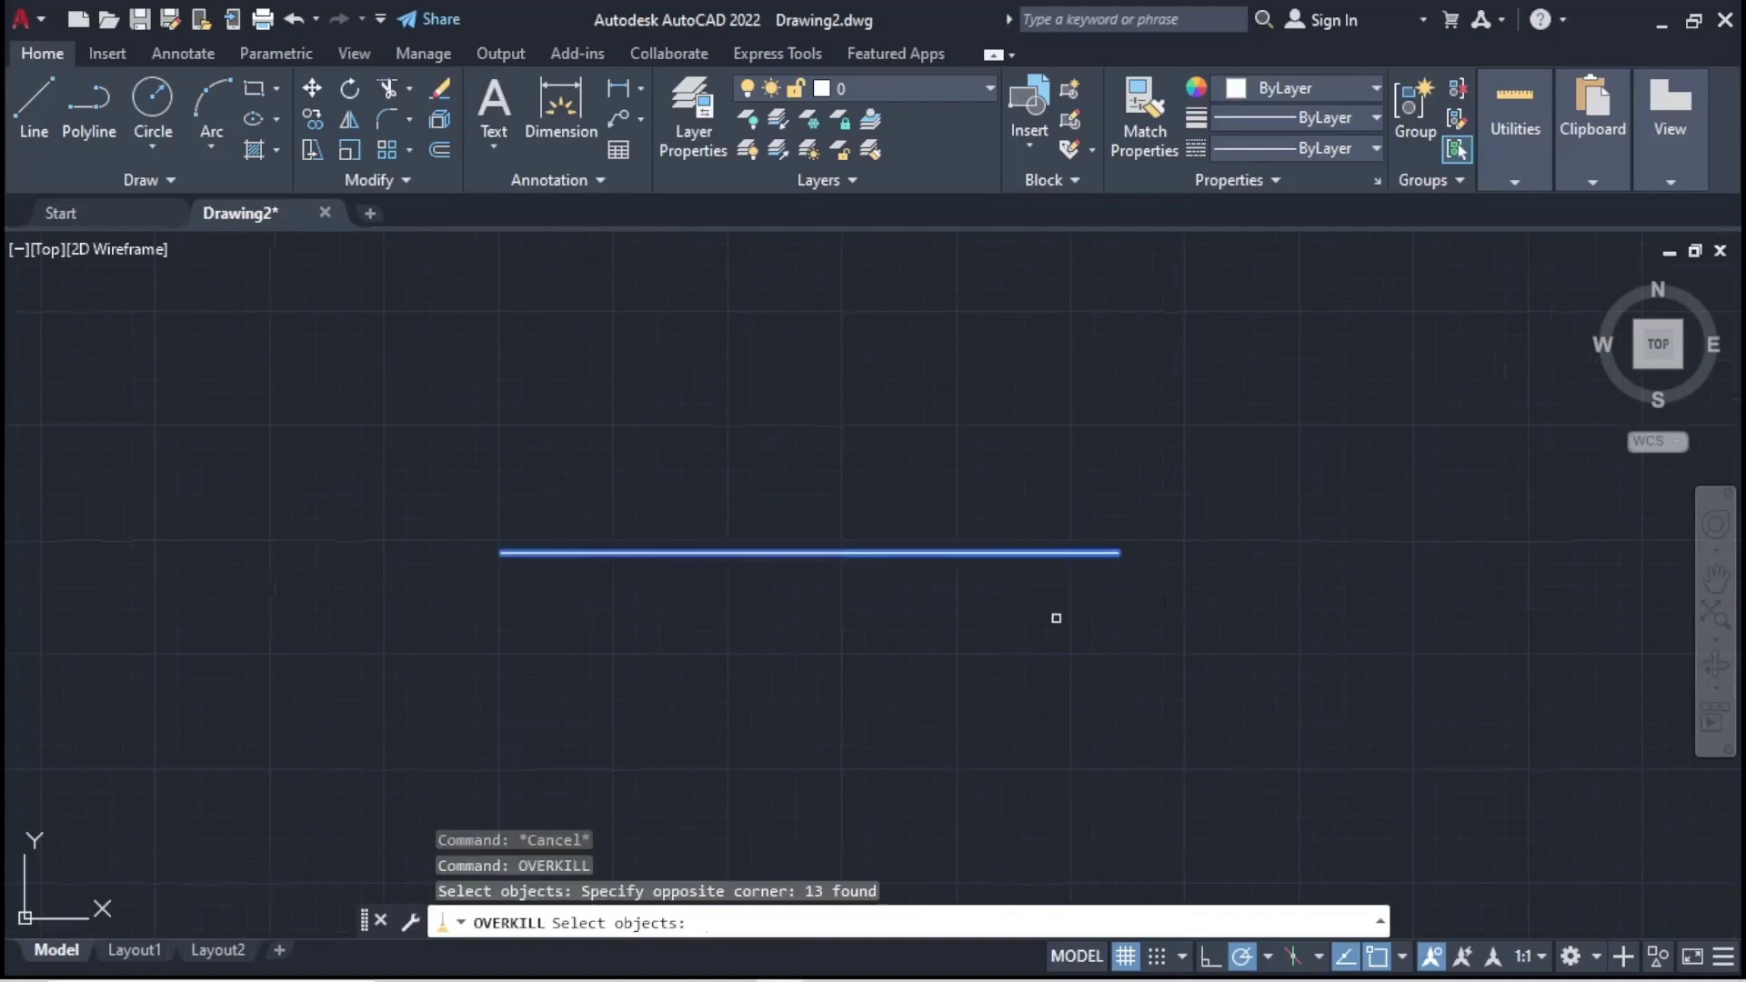
pyautogui.press('Return')
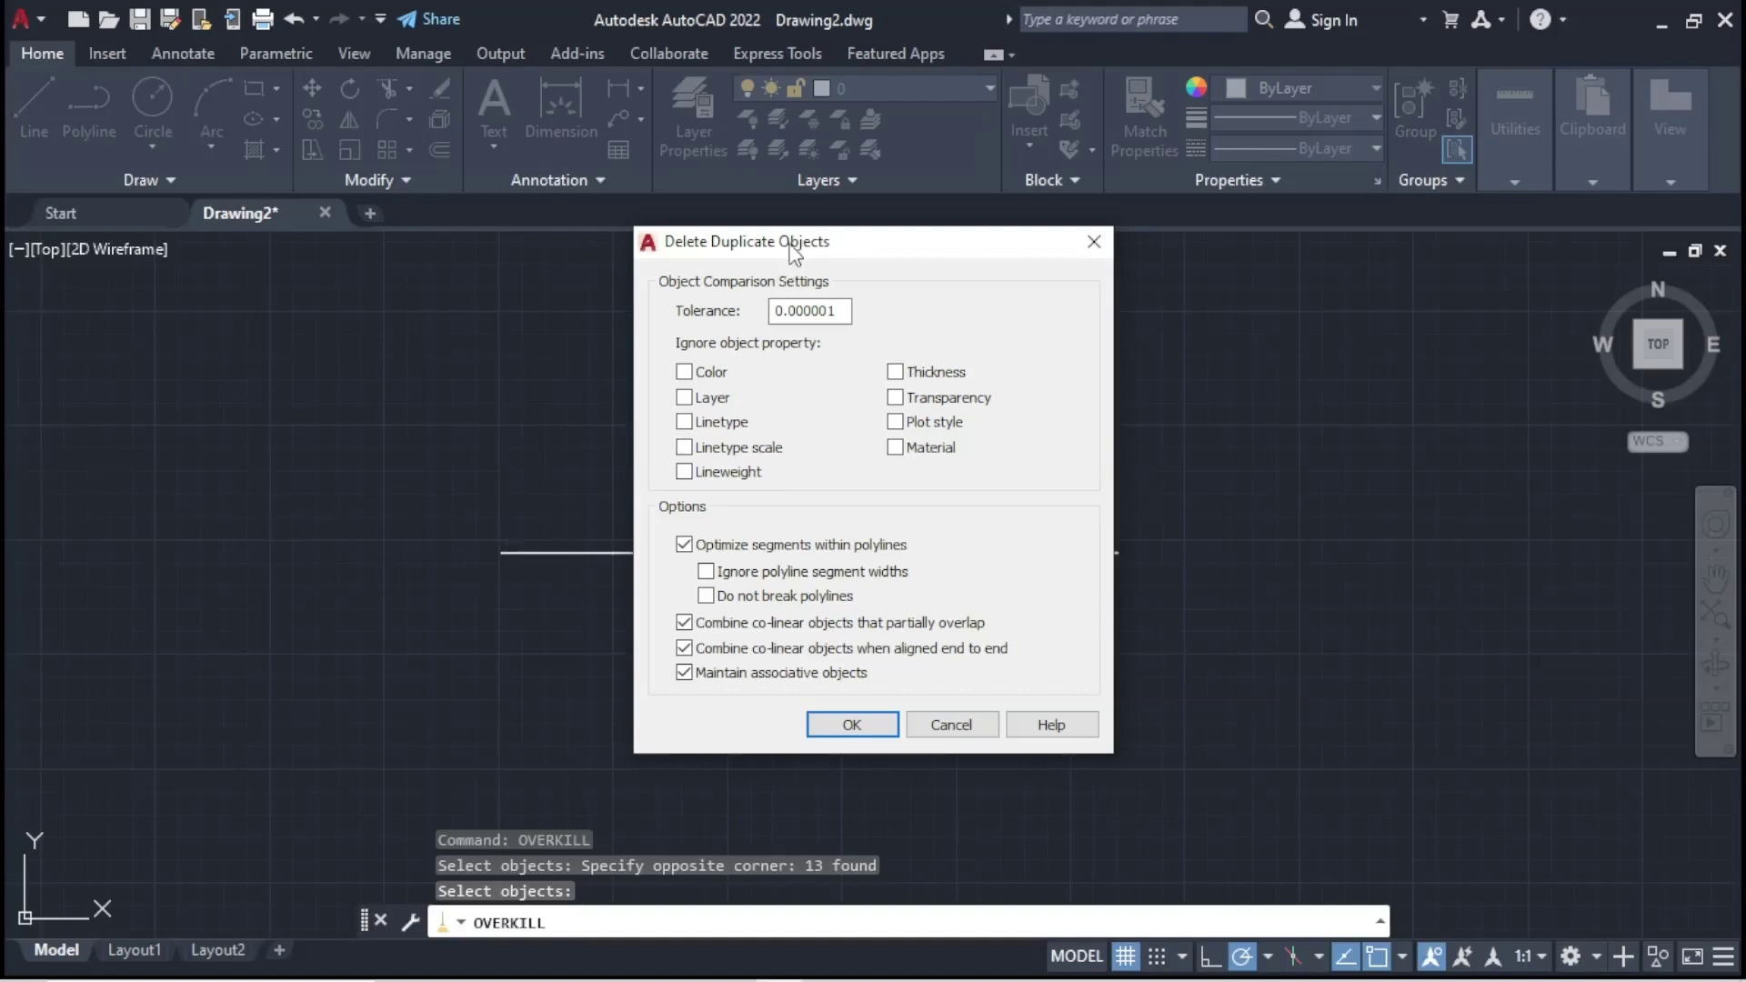
pyautogui.moveTo(794, 250); pyautogui.dragTo(1141, 262)
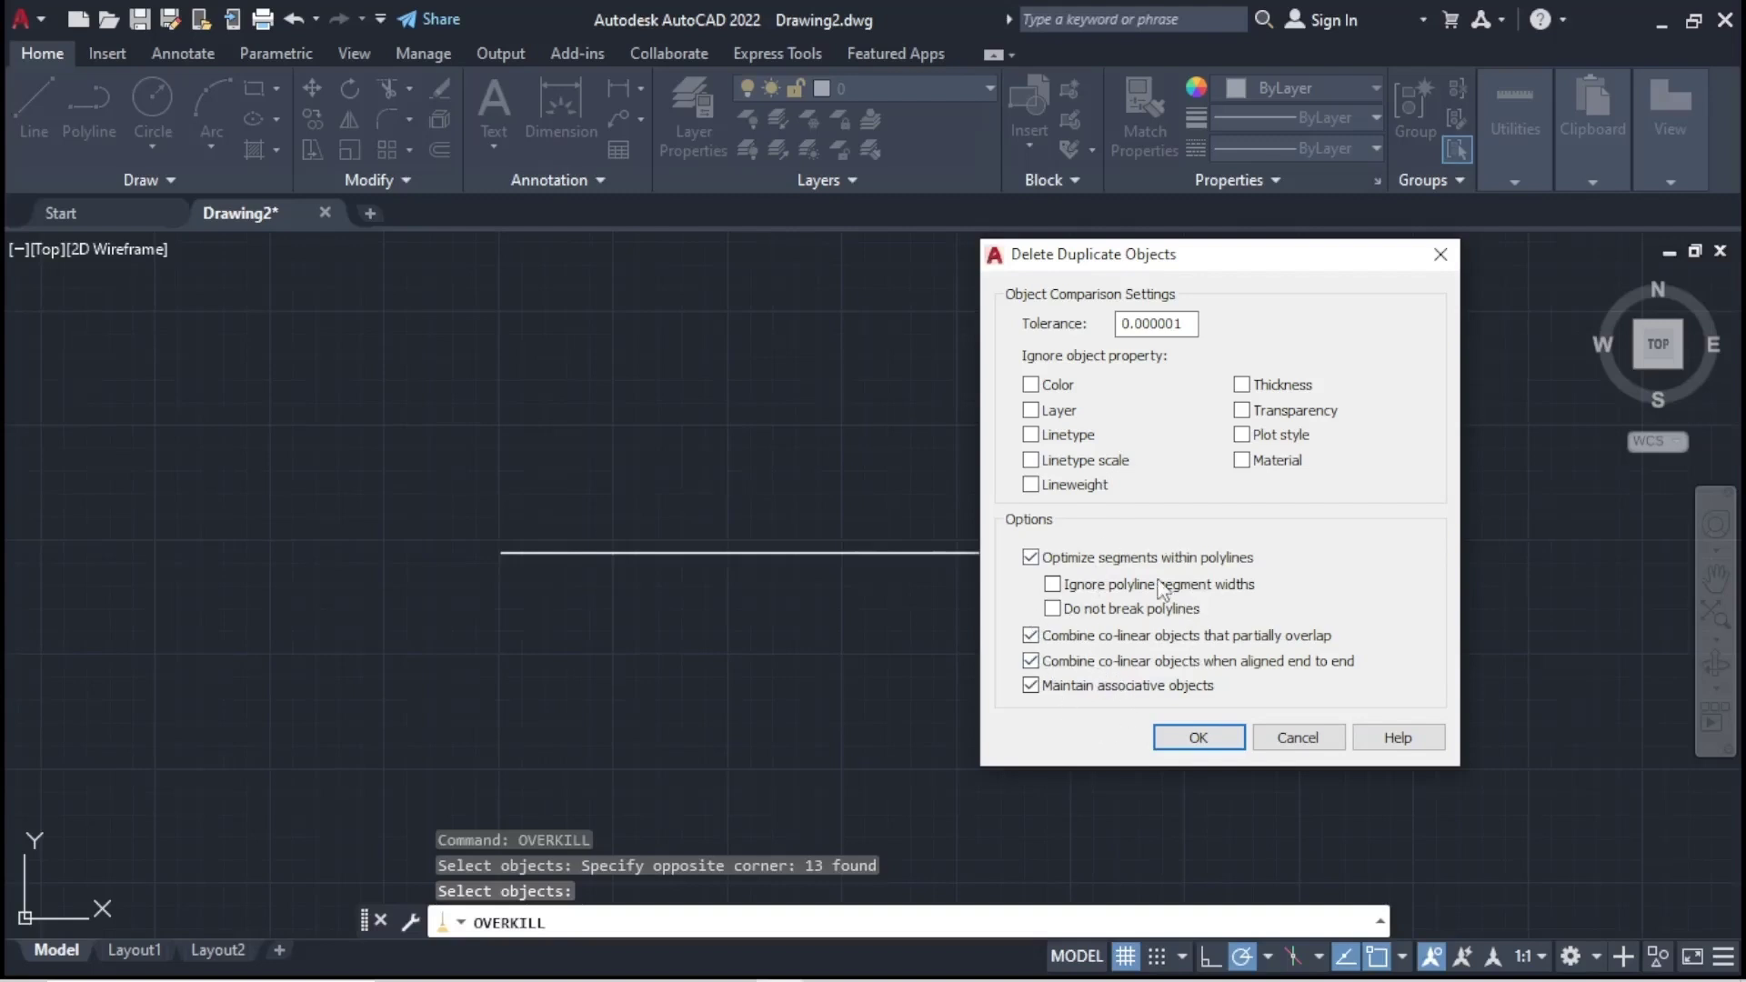
pyautogui.click(1199, 738)
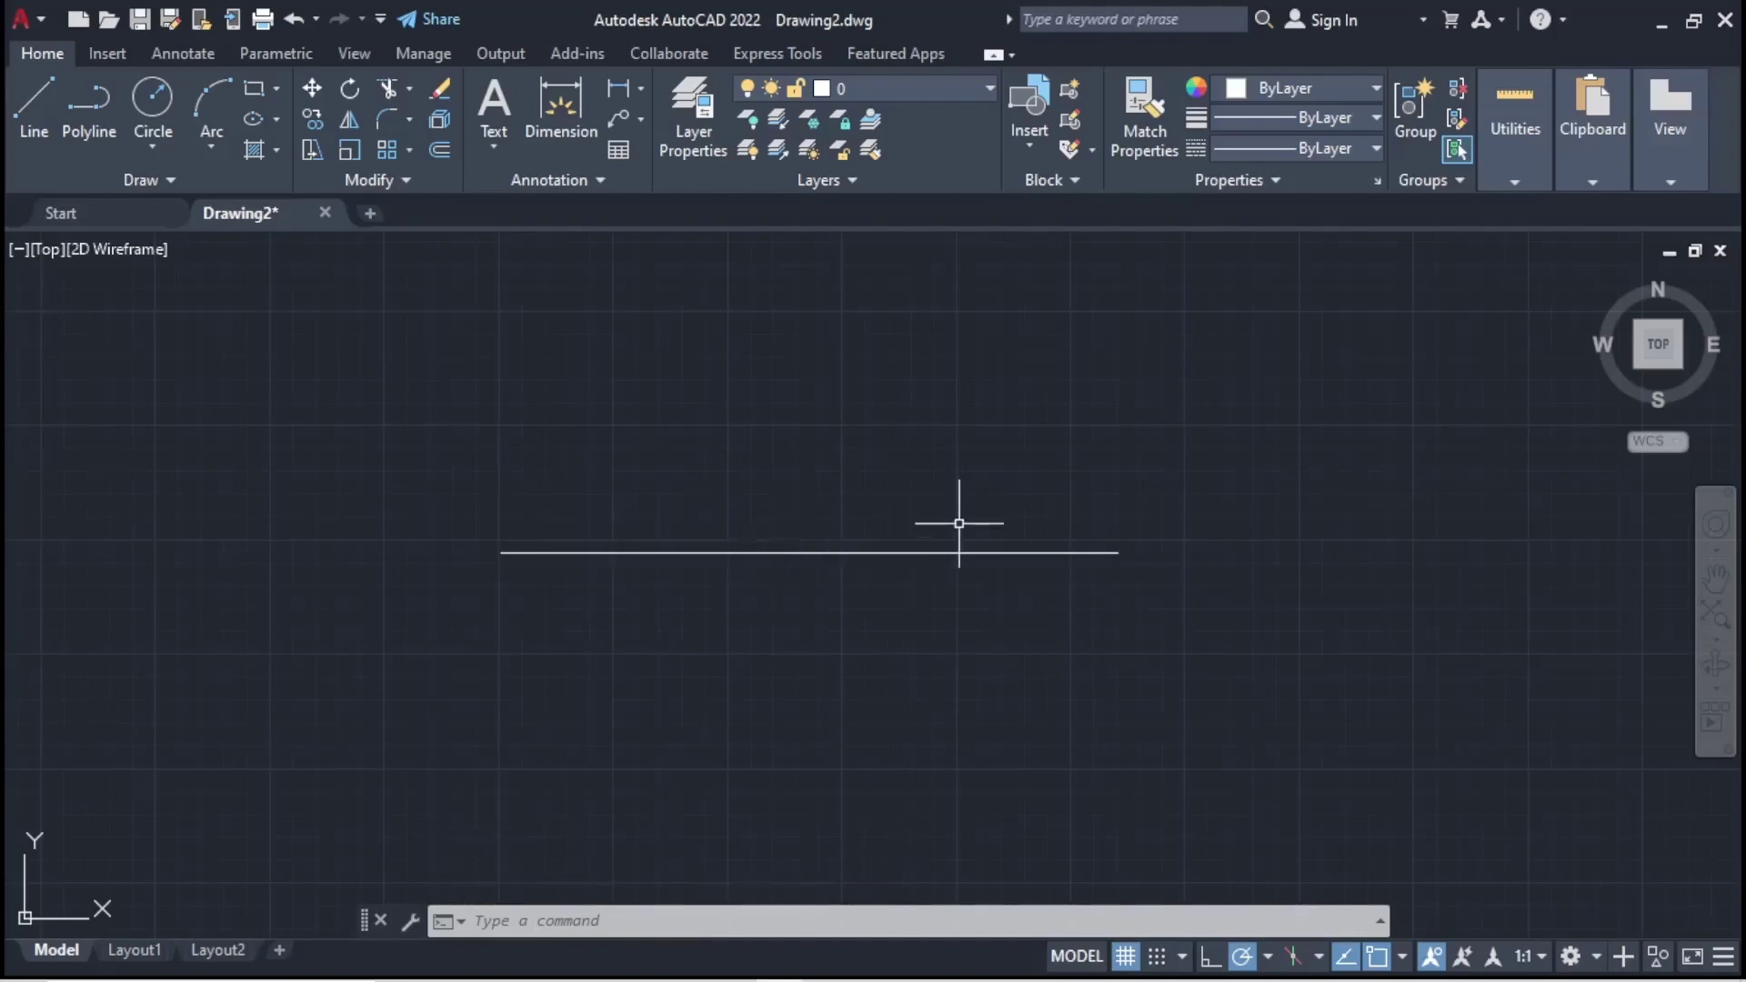
# - Select the cleaned-up horizontal line and check its properties and grips to verify whether it is a single object
pyautogui.scroll(-2, 959, 526)
pyautogui.scroll(2, 1048, 537)
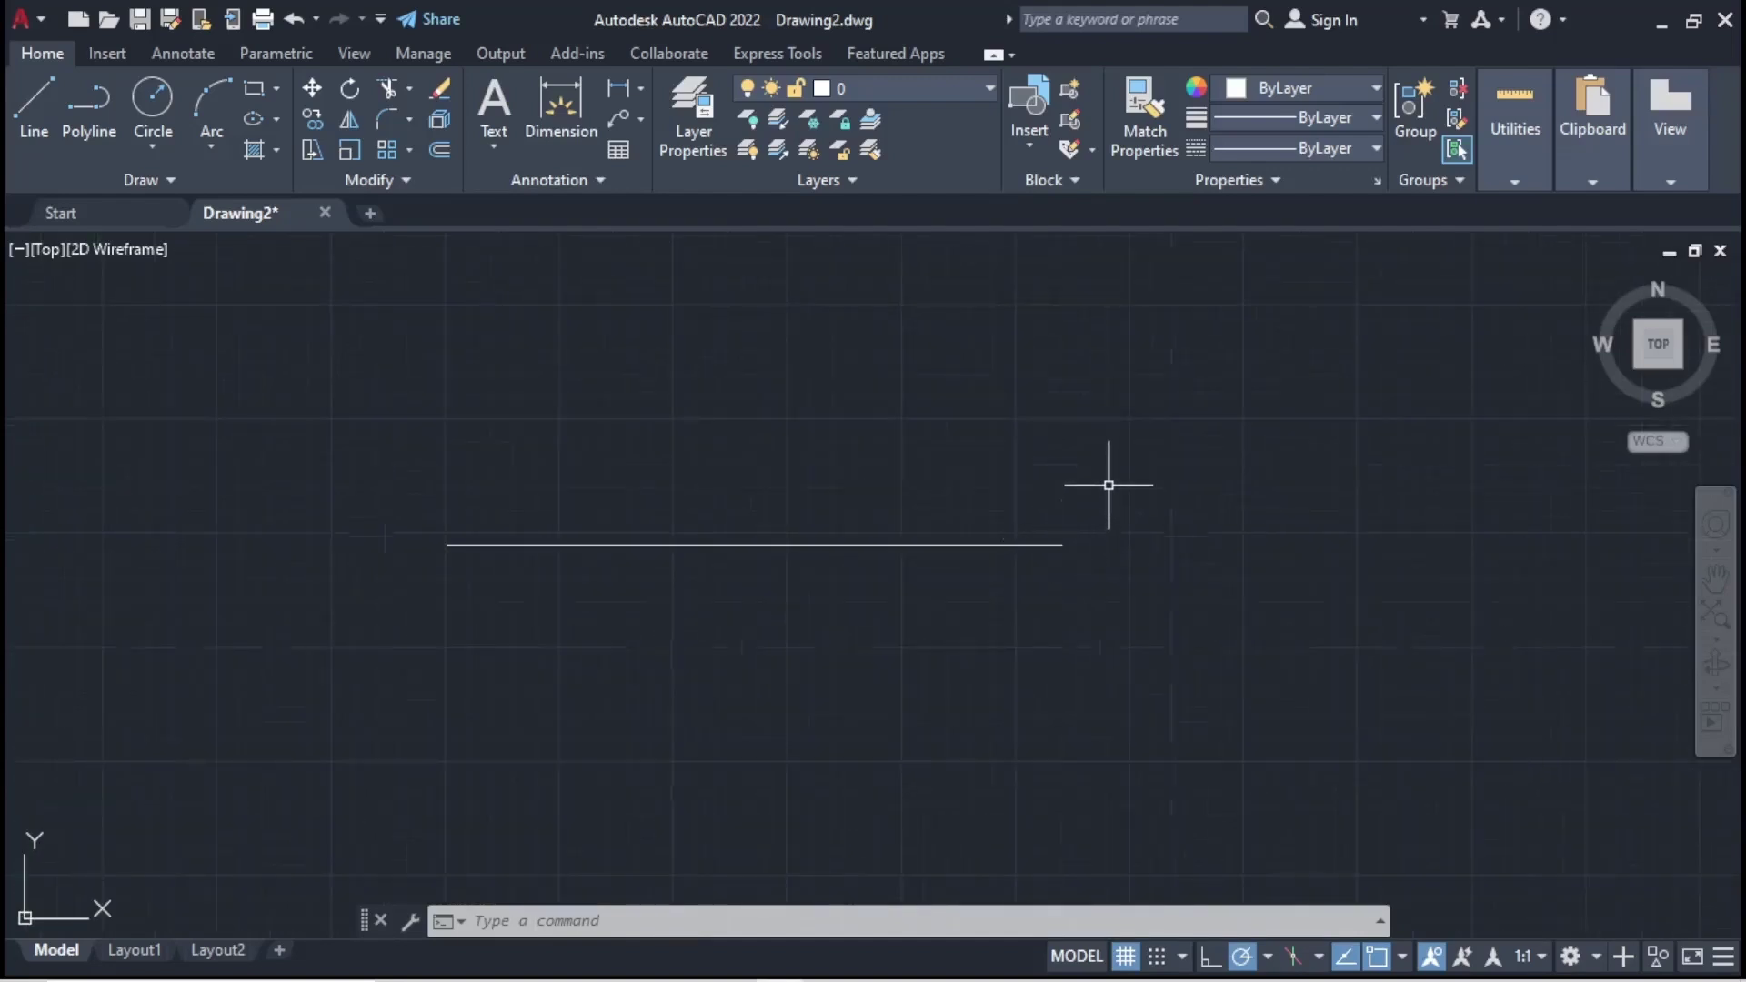
pyautogui.click(1110, 487)
pyautogui.click(1041, 589)
pyautogui.rightClick(991, 571)
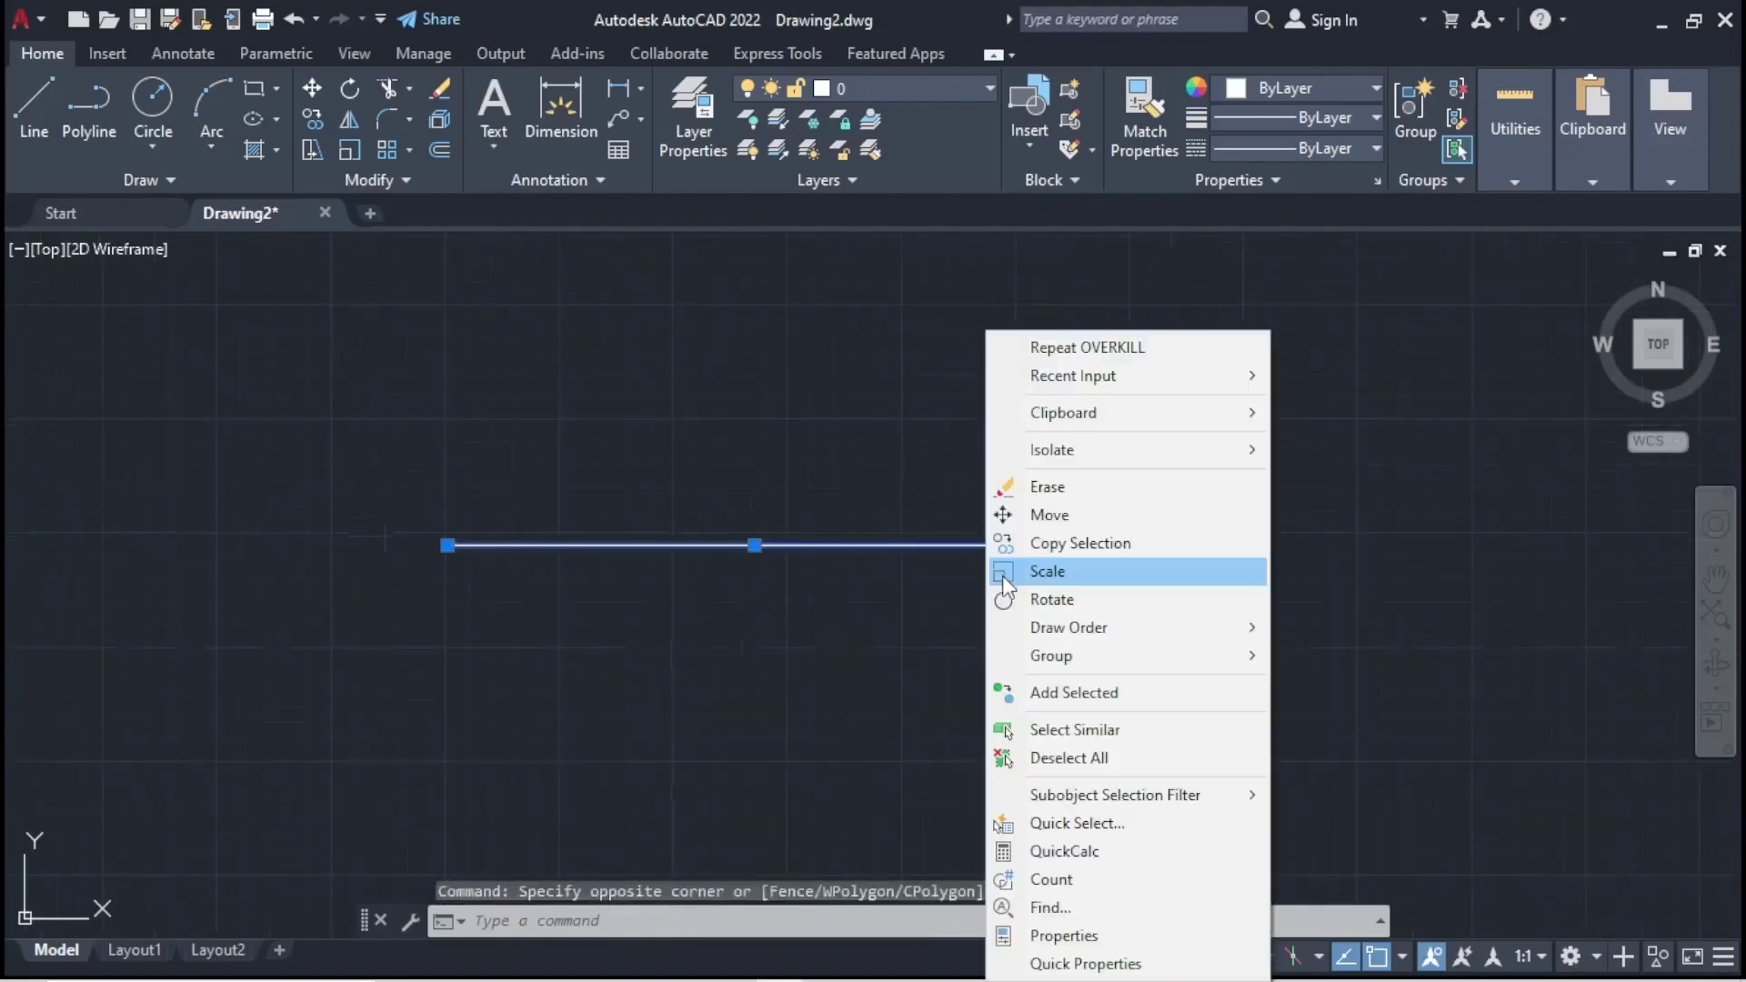
pyautogui.click(1064, 936)
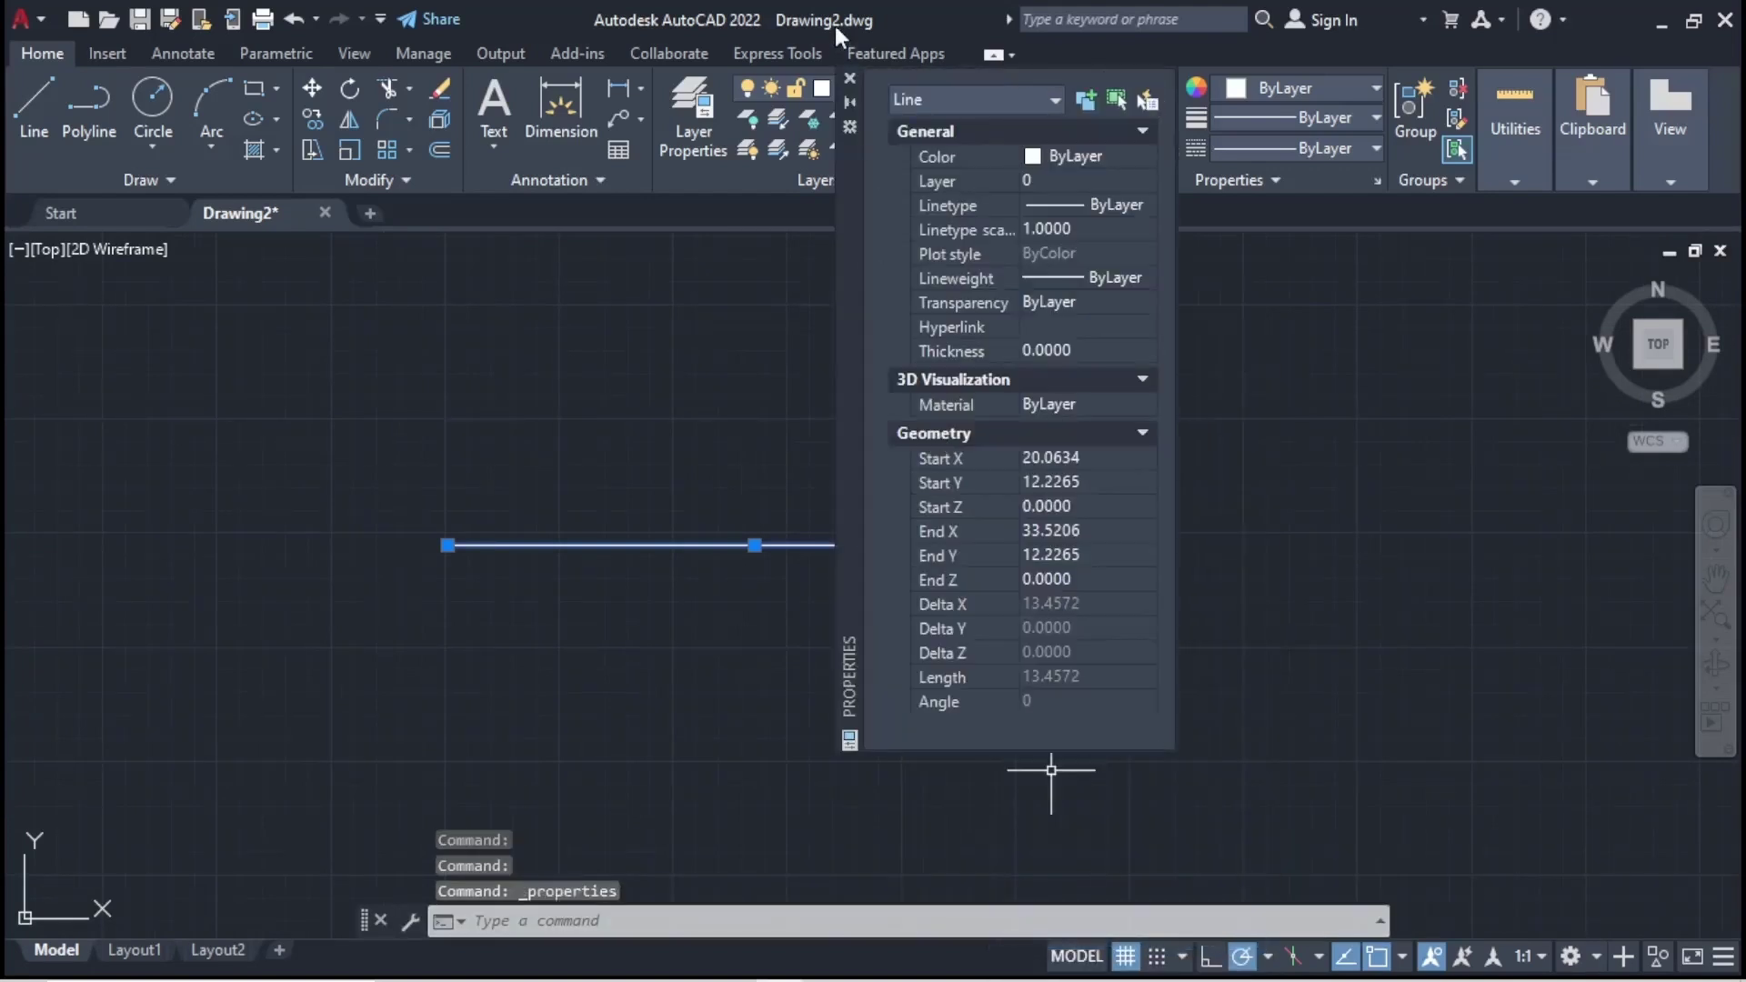
pyautogui.click(851, 80)
pyautogui.press('Escape')
pyautogui.click(754, 546)
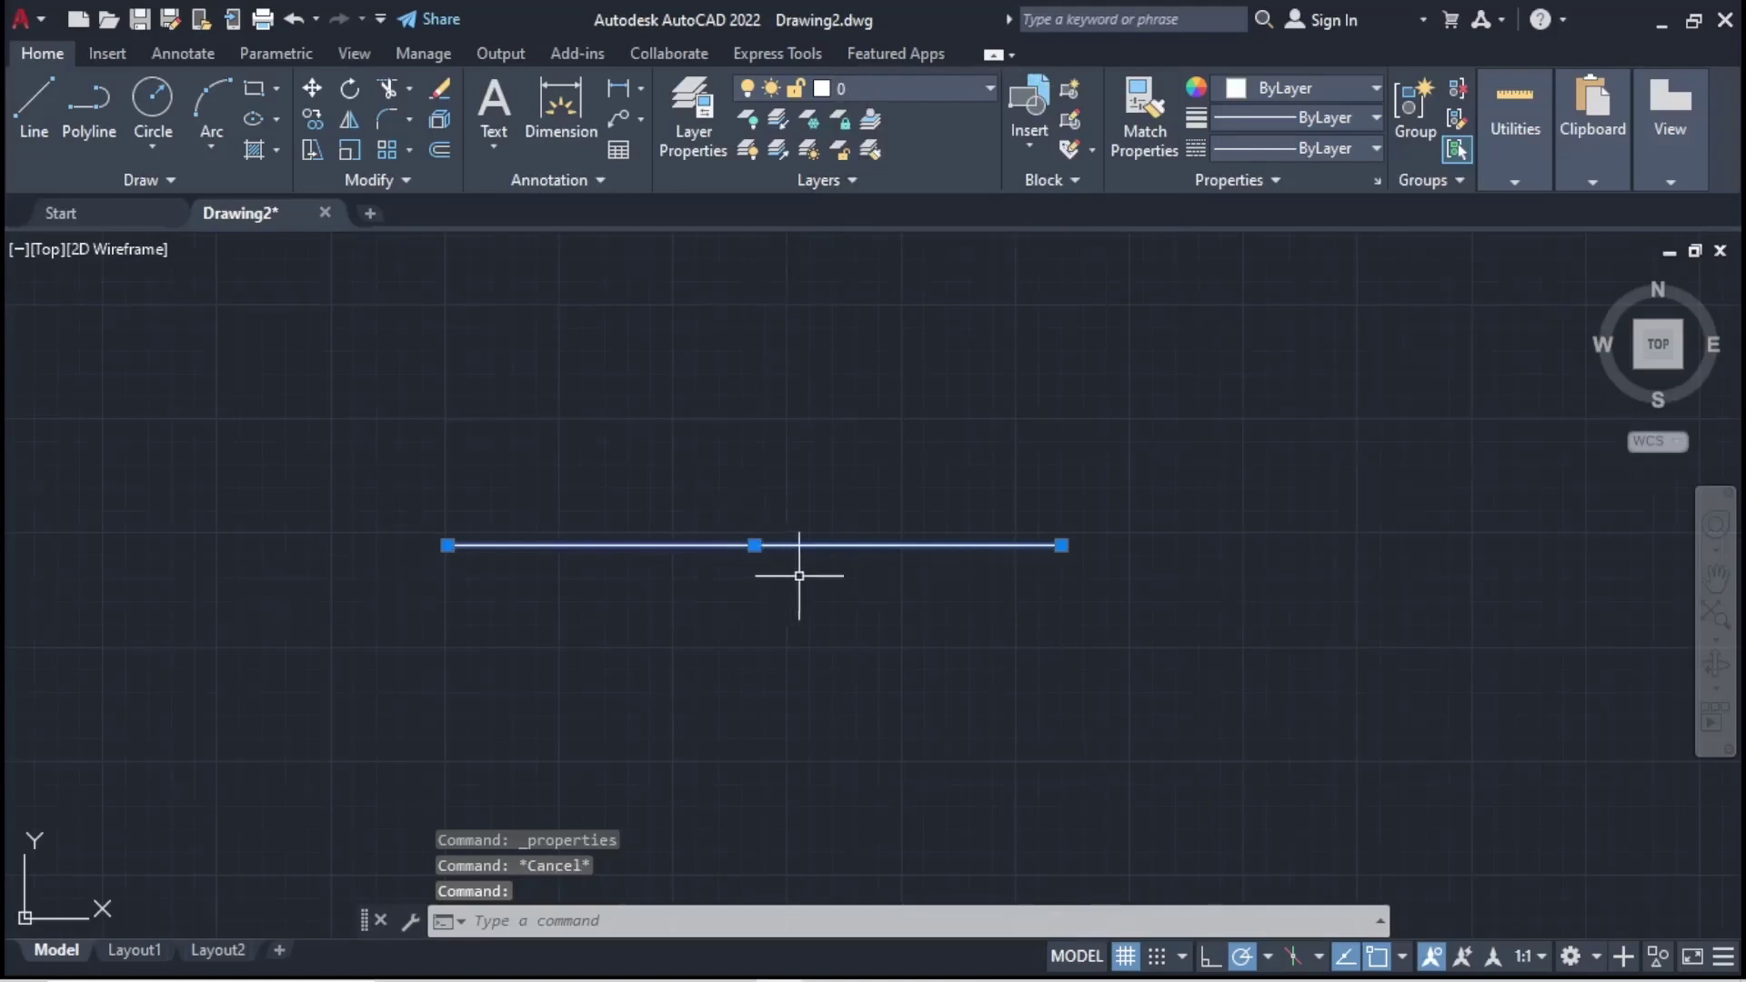
pyautogui.press('Escape')
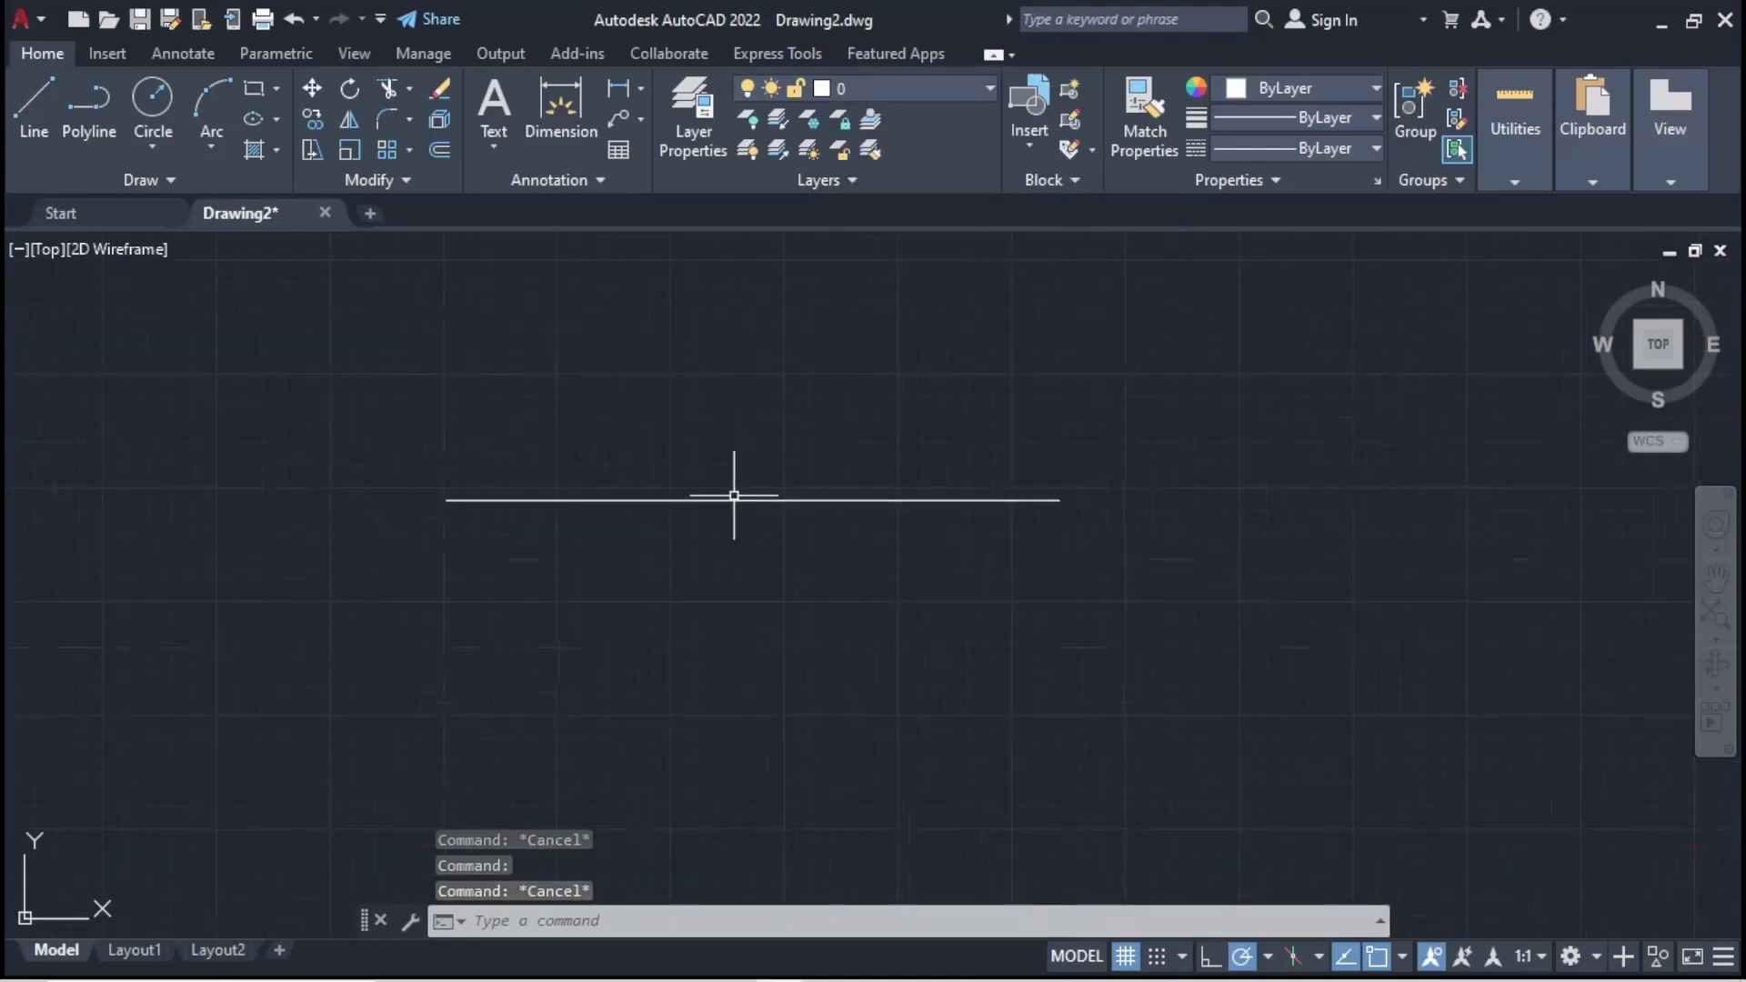
pyautogui.scroll(-2, 923, 364)
pyautogui.scroll(2, 866, 443)
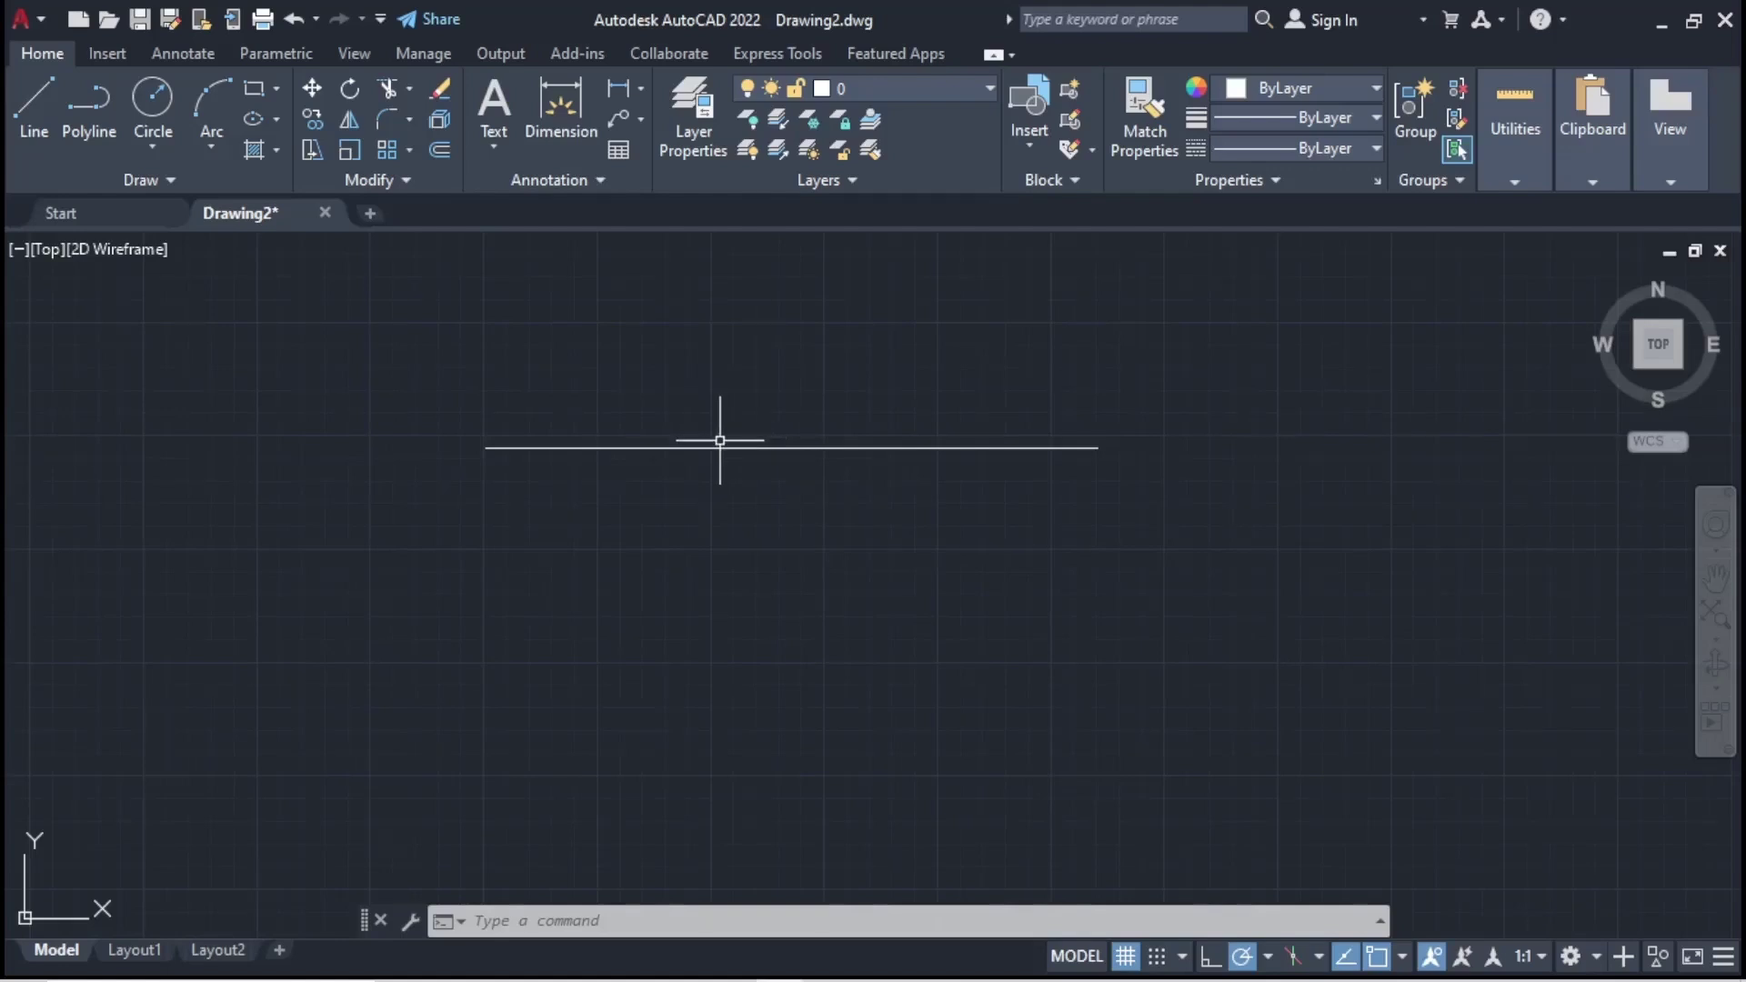
pyautogui.scroll(-2, 752, 417)
pyautogui.scroll(4, 768, 401)
pyautogui.moveTo(768, 419); pyautogui.dragTo(789, 424, button='middle')
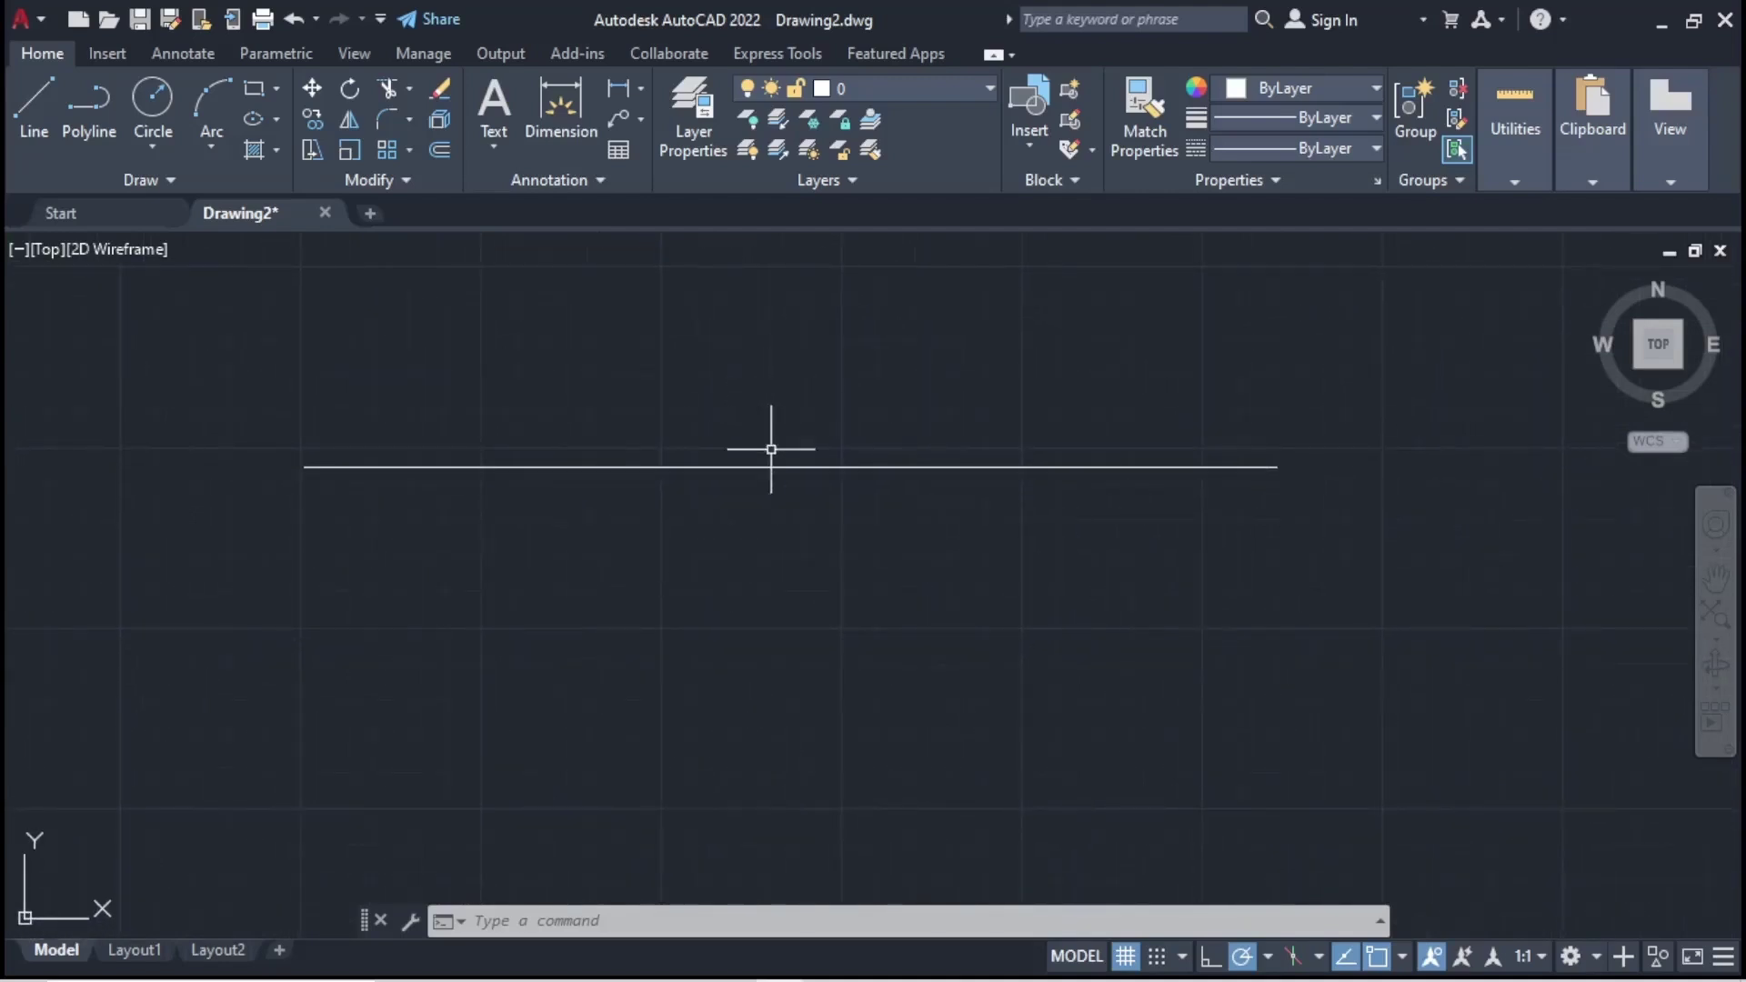
pyautogui.moveTo(498, 464); pyautogui.dragTo(487, 570, button='middle')
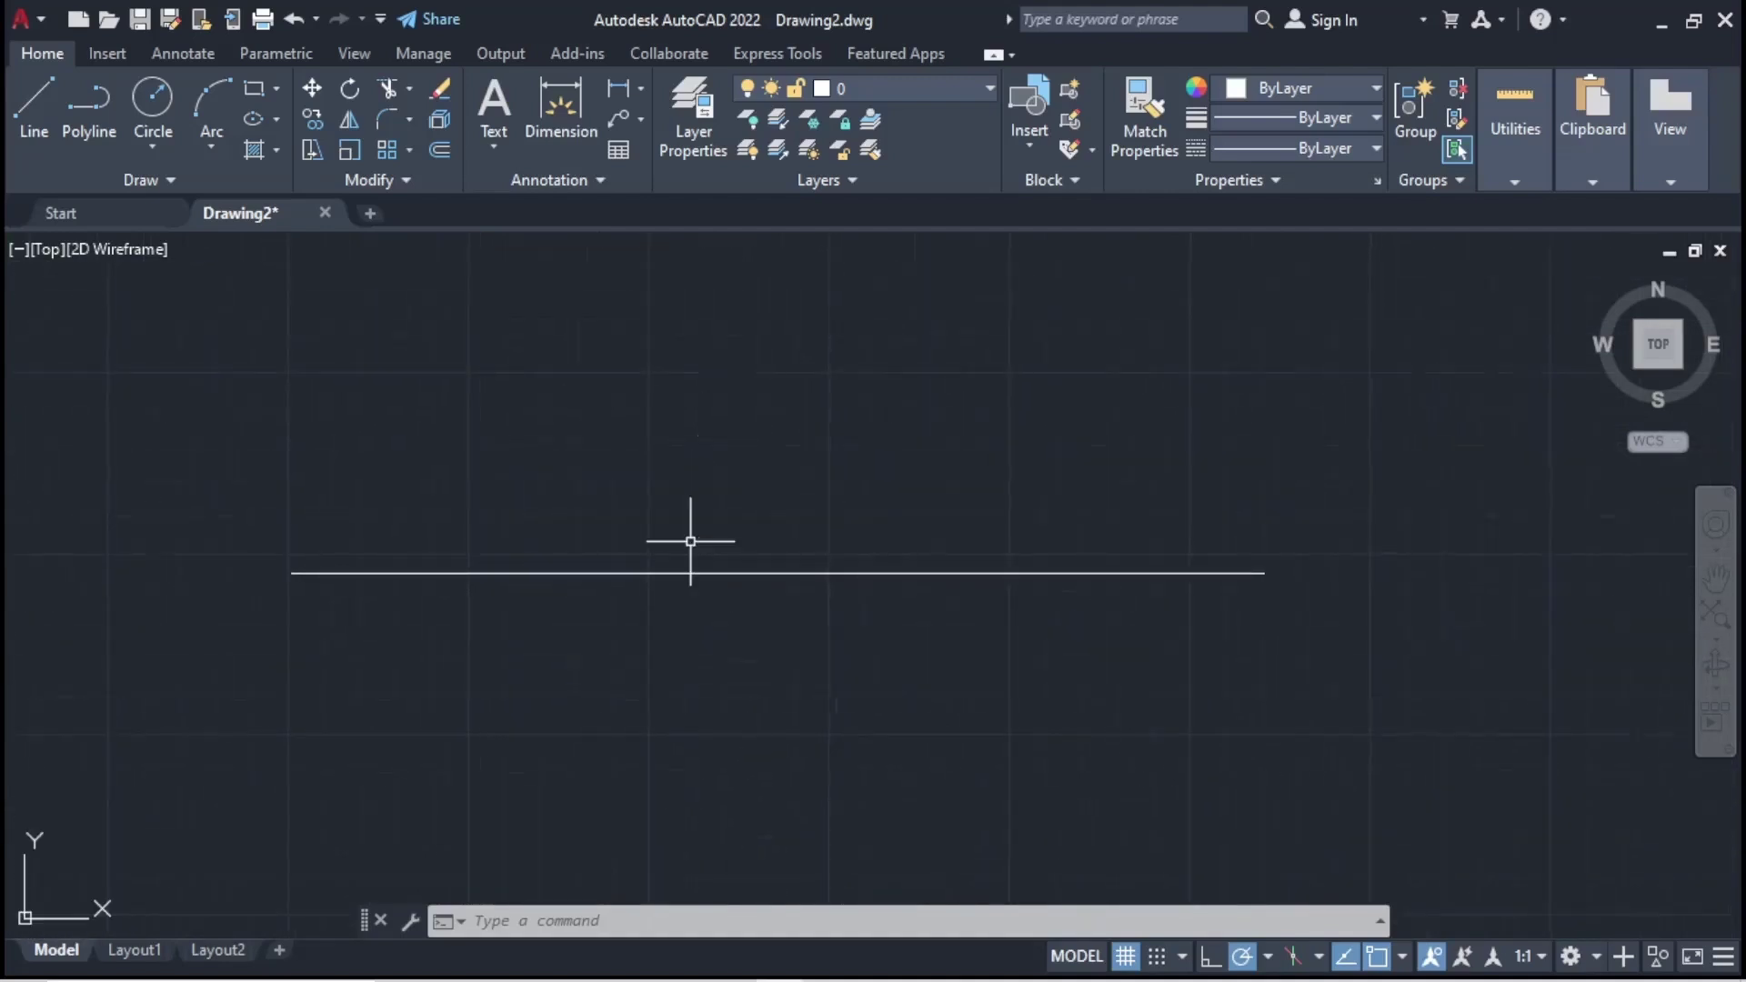